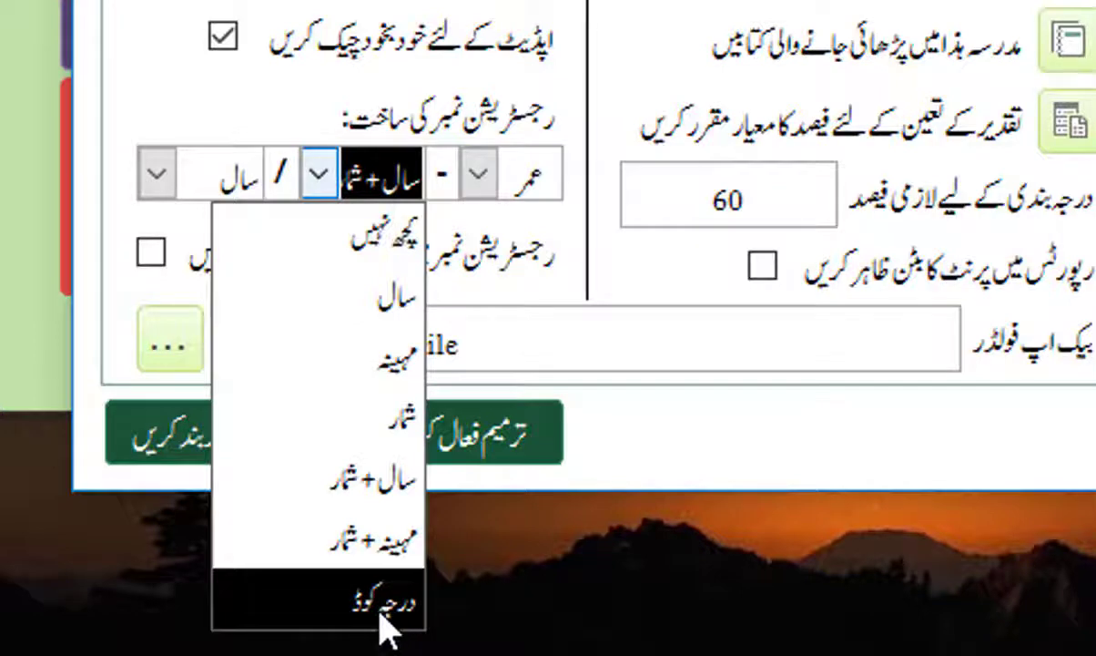
Set the registration number structure to use درجہ کوڈ as the middle part and شمار as the part after it
click(378, 624)
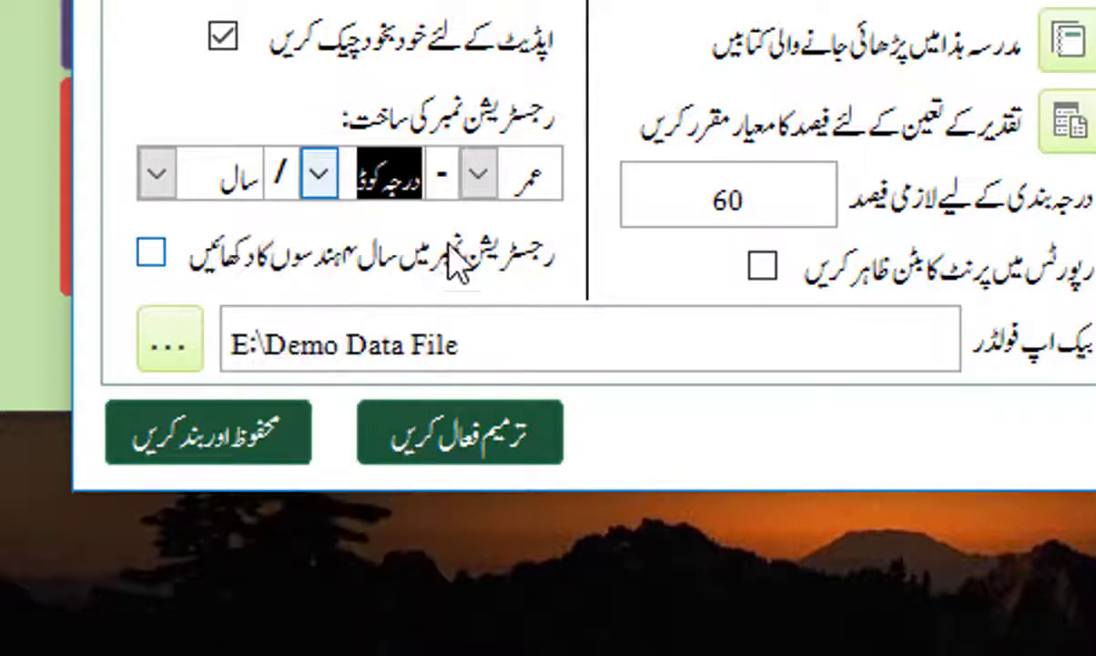
click(479, 177)
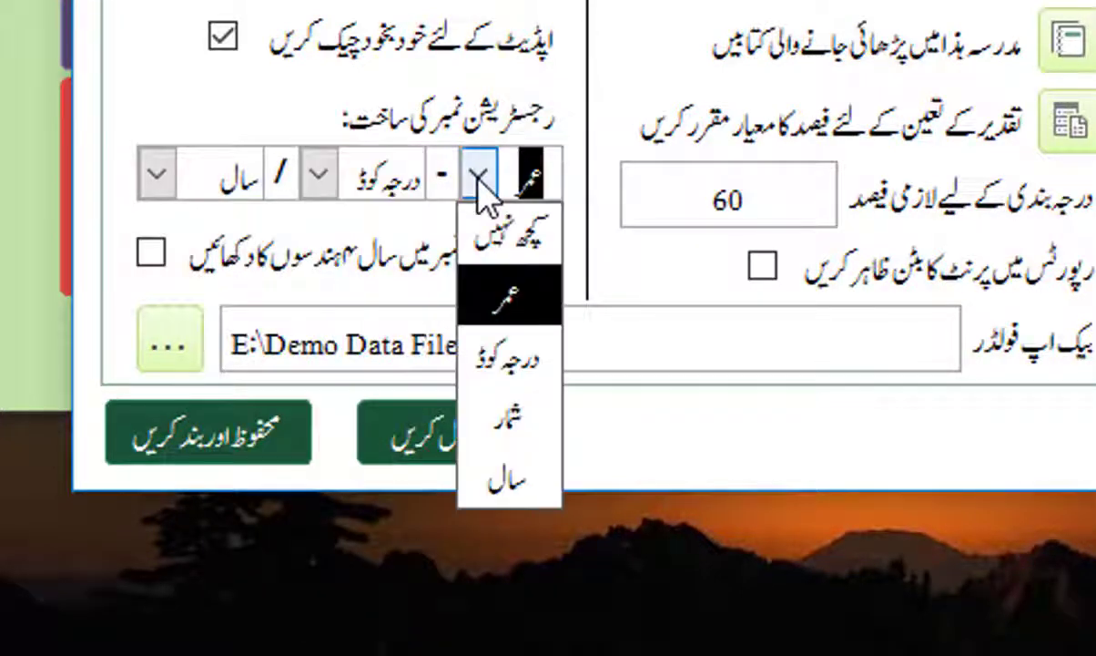
click(508, 428)
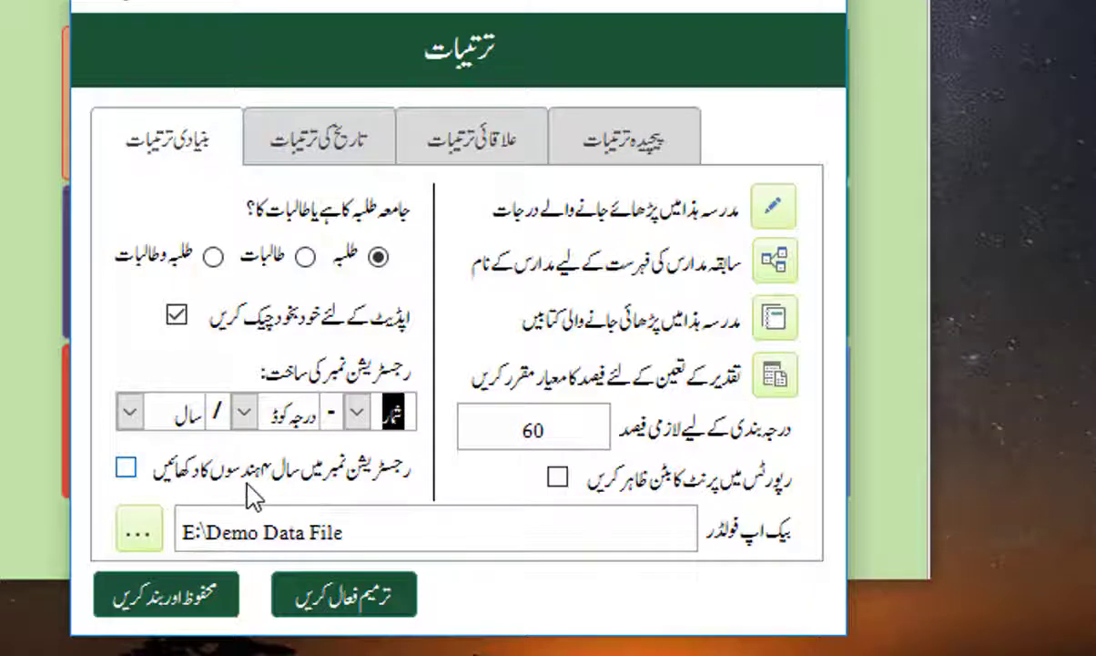
Switch to the sample document and compare the registration number formats with a four-digit year (1442) and a two-digit year (42)
click(127, 469)
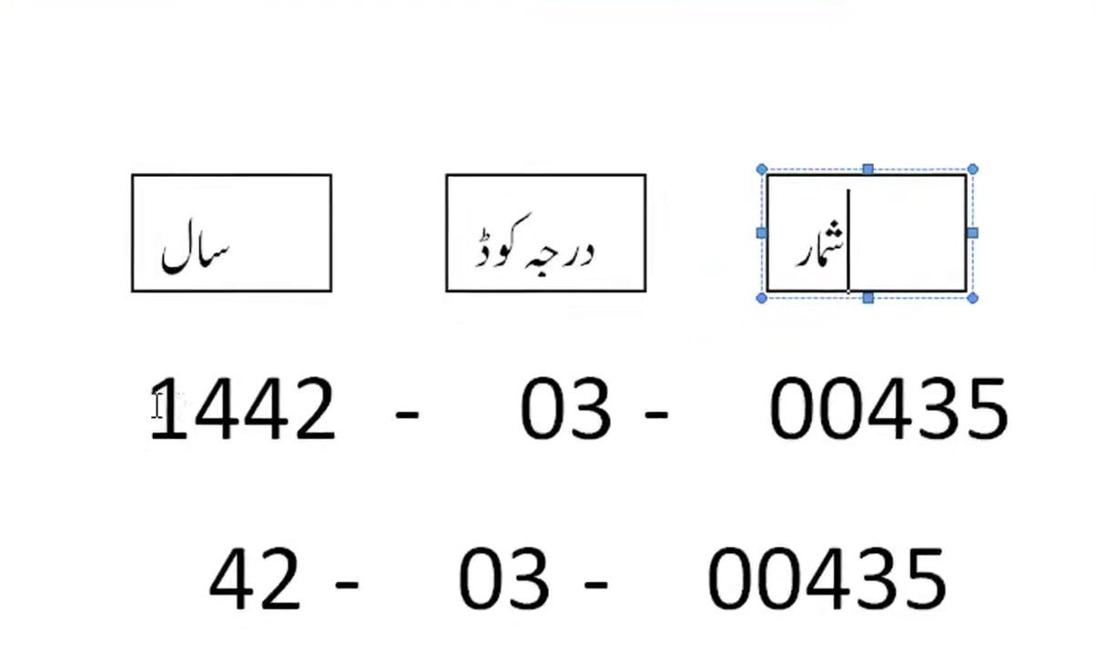
mouse_move(157, 416)
mouse_down()
mouse_move(340, 393)
mouse_move(289, 401)
mouse_move(334, 406)
mouse_move(153, 411)
mouse_up()
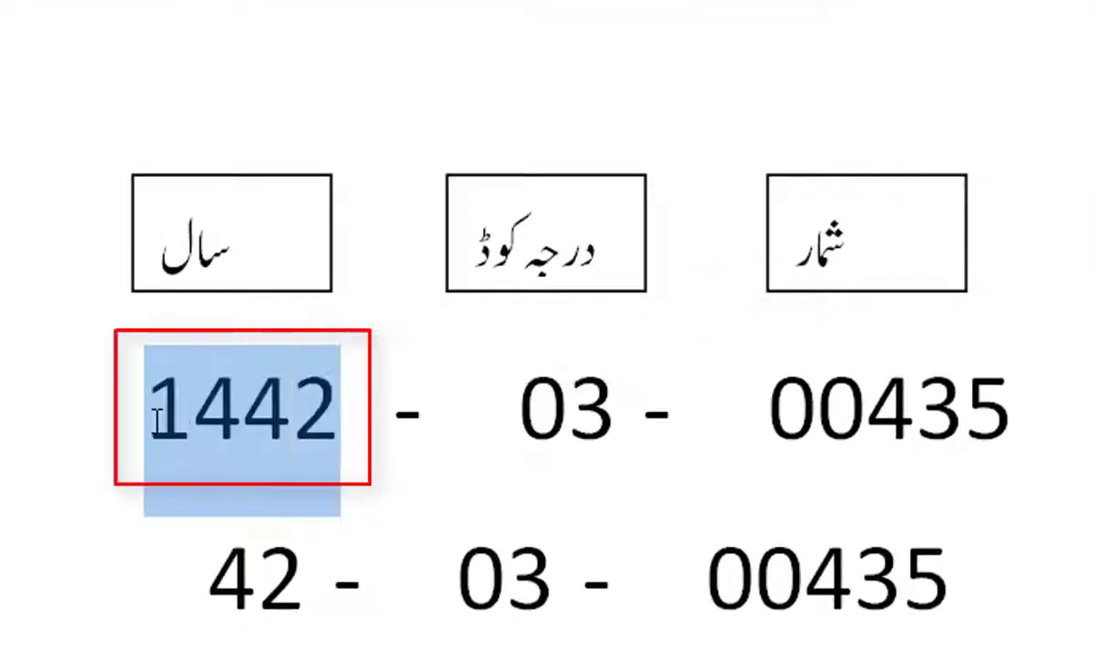
click(143, 439)
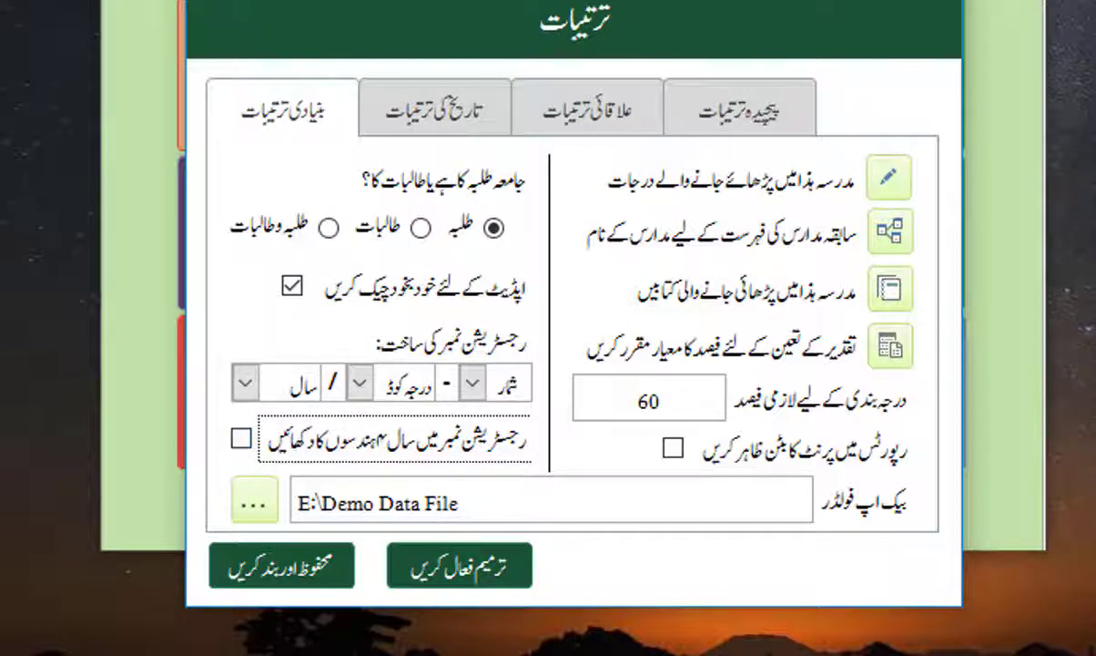
key(alt+Tab)
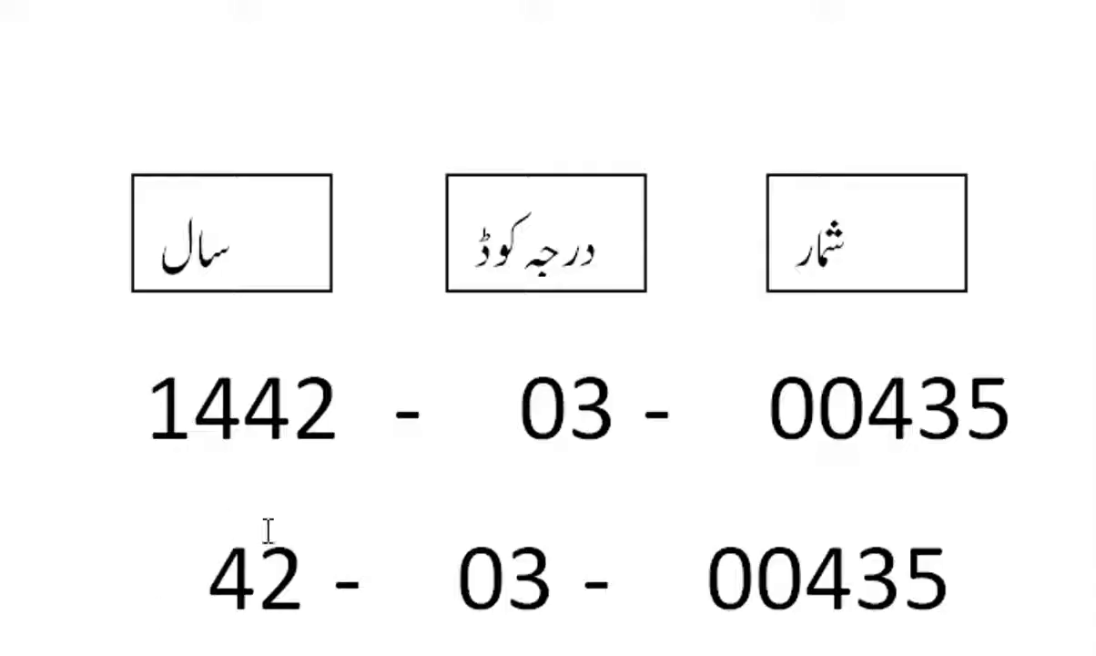
click(212, 574)
drag(212, 574, 325, 580)
drag(544, 399, 959, 396)
drag(220, 592, 311, 594)
click(218, 592)
drag(227, 587, 301, 590)
click(260, 602)
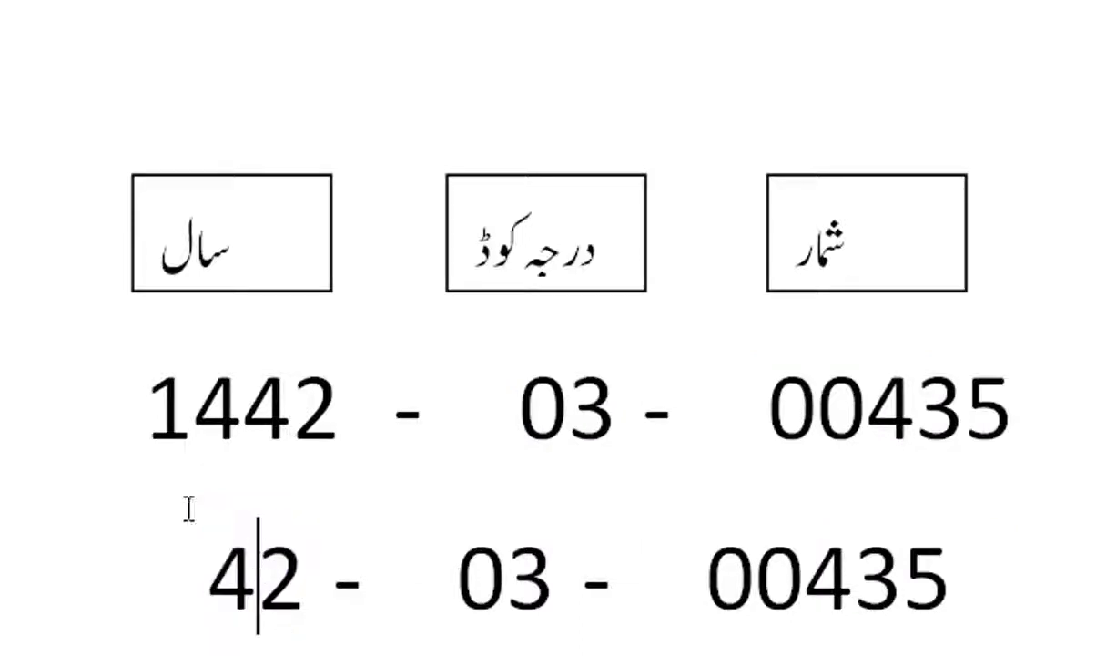
click(161, 415)
drag(160, 416, 337, 387)
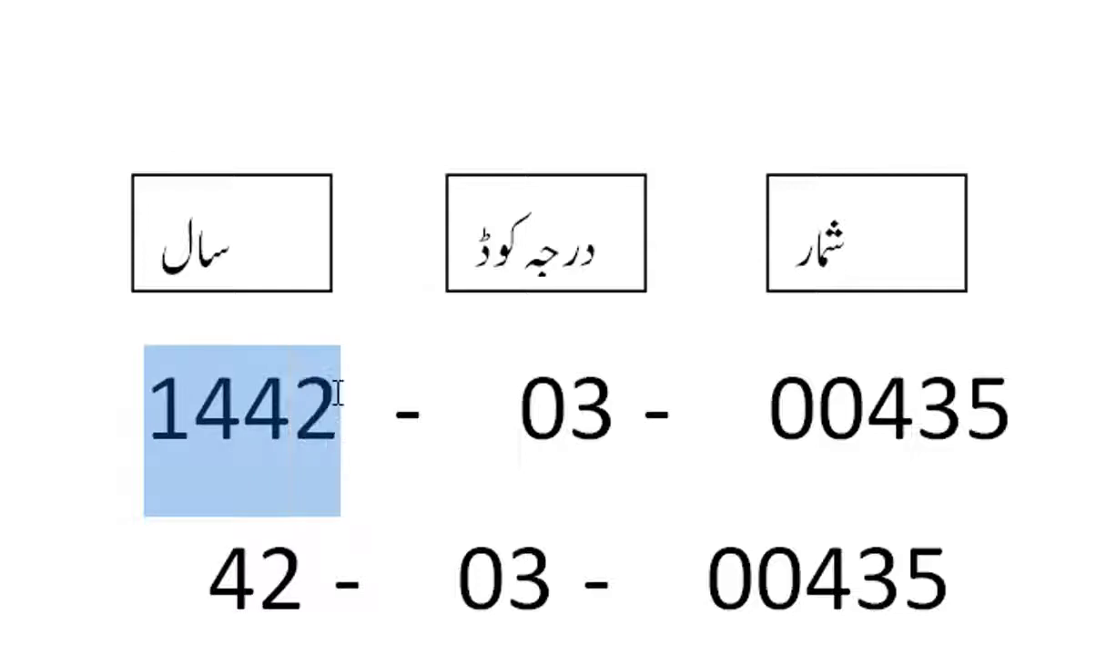
click(156, 421)
drag(157, 421, 341, 382)
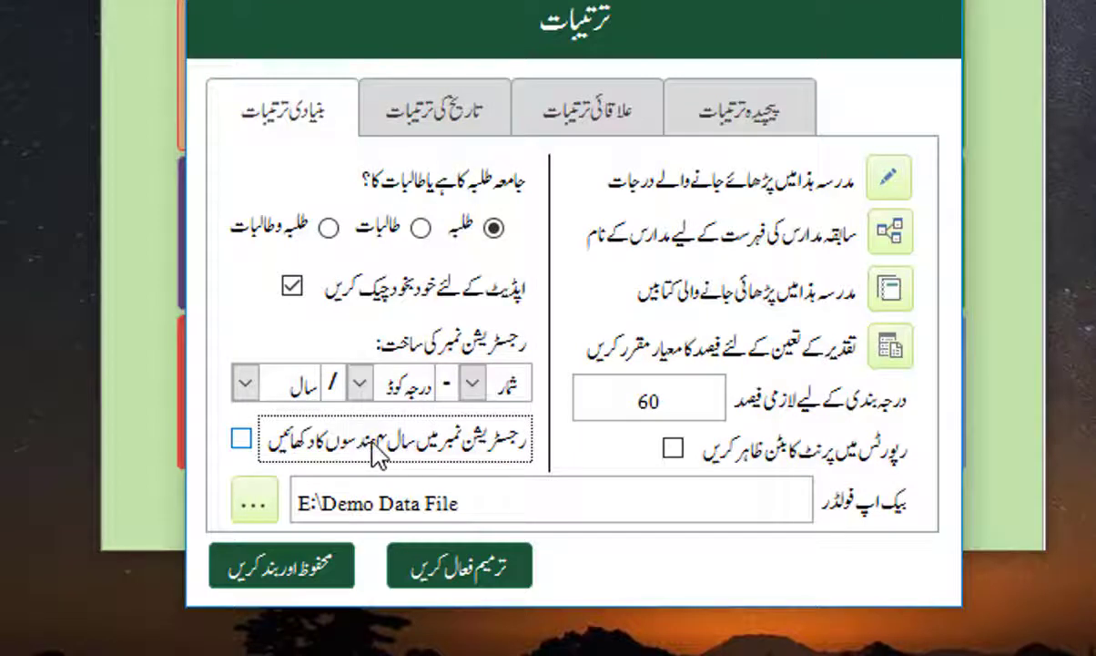
Enable the four-digit year in registration numbers and change the separator between سال and درجہ کوڈ to a hyphen
click(243, 442)
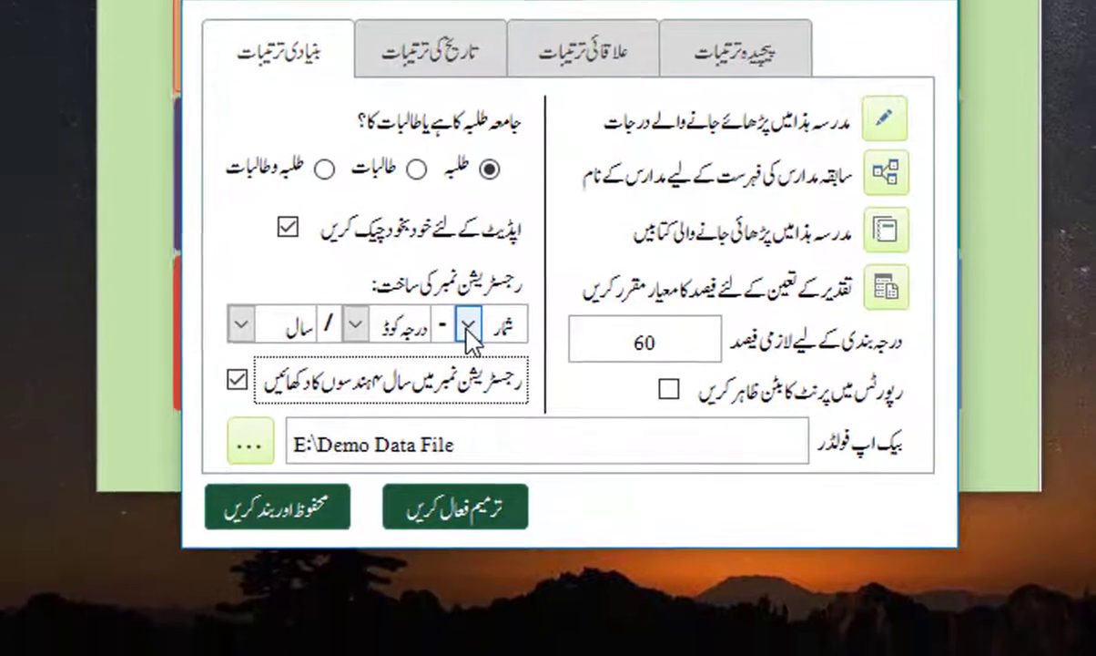
click(474, 386)
click(367, 388)
click(359, 249)
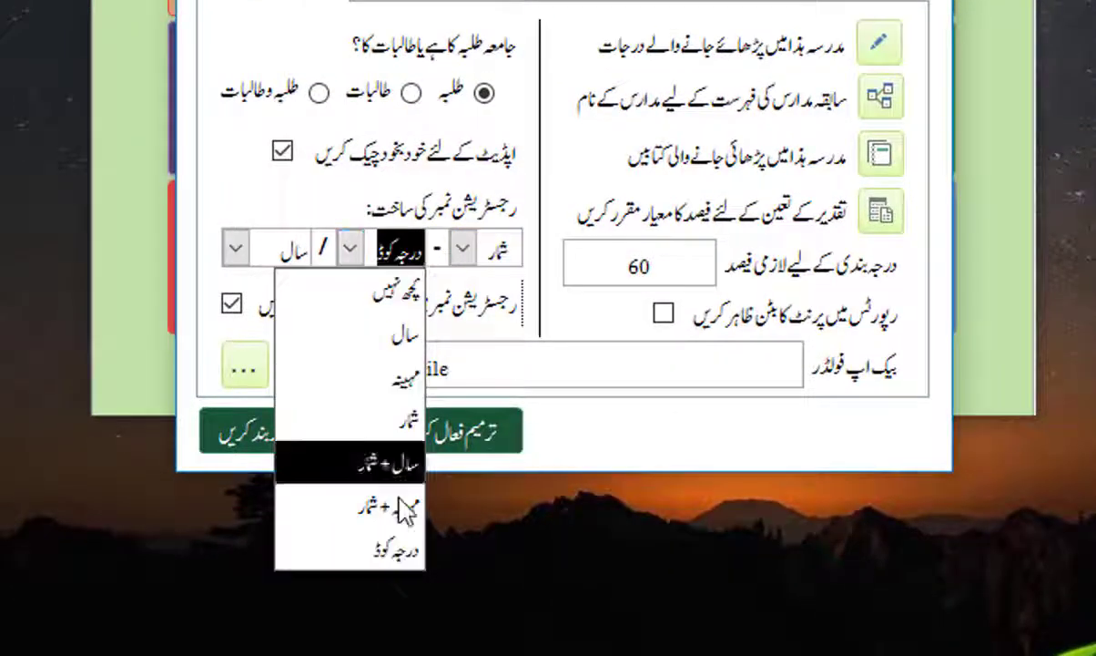
click(396, 549)
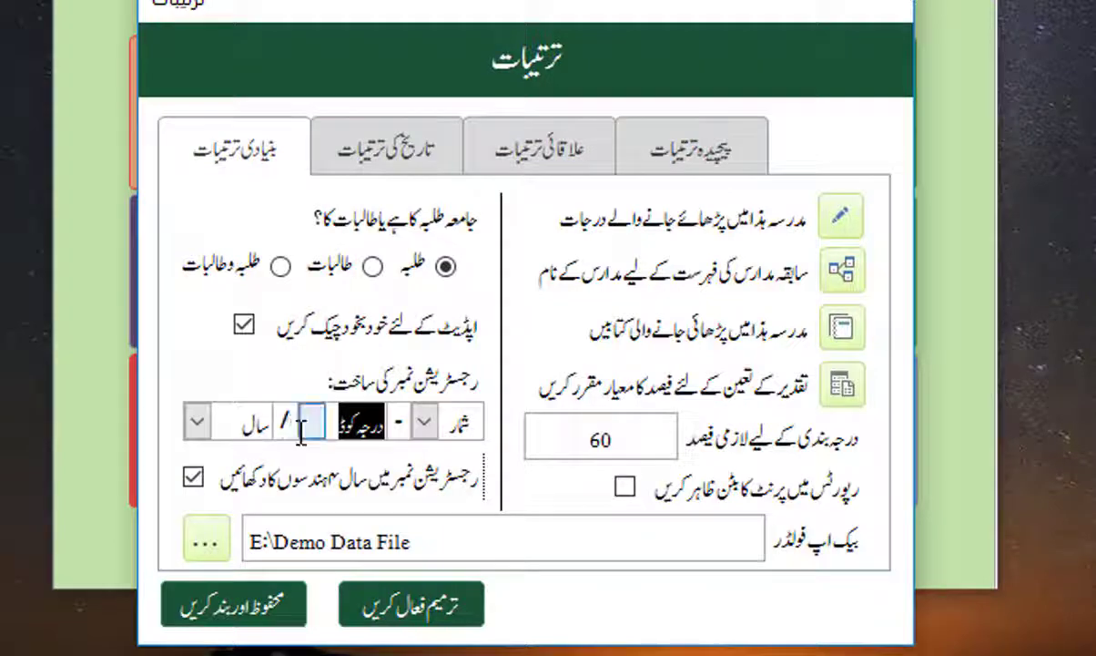
click(284, 421)
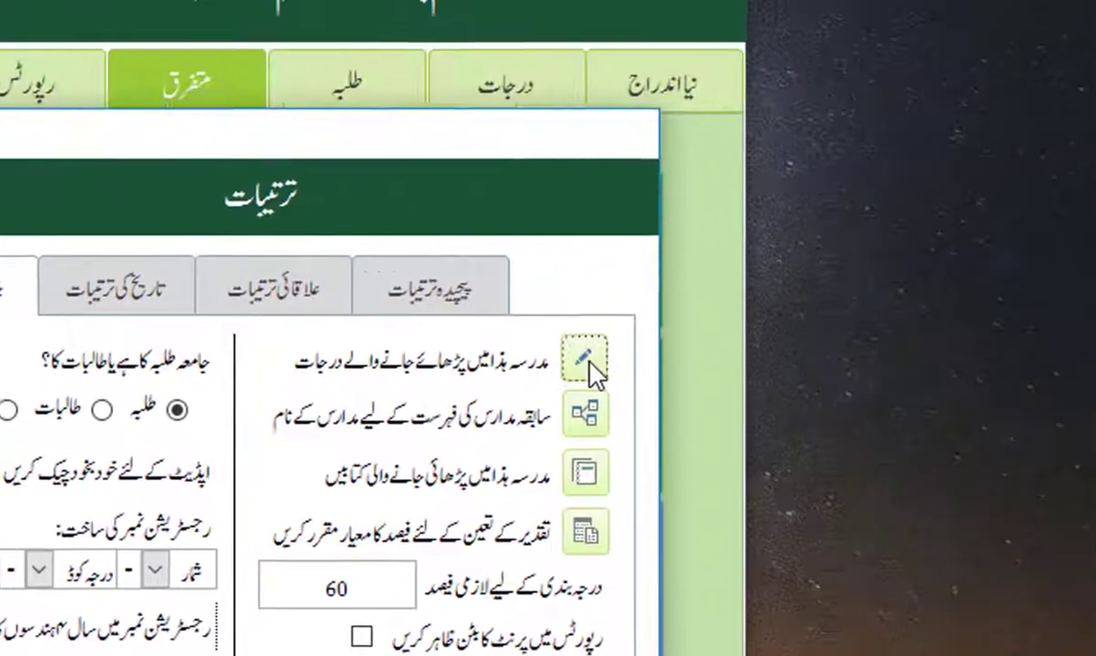
Open the list of classes taught and enter the codes 01, 02, 03 and 04 for تحفیظ القرآن, اولیٰ, ثانی and سکول
click(856, 185)
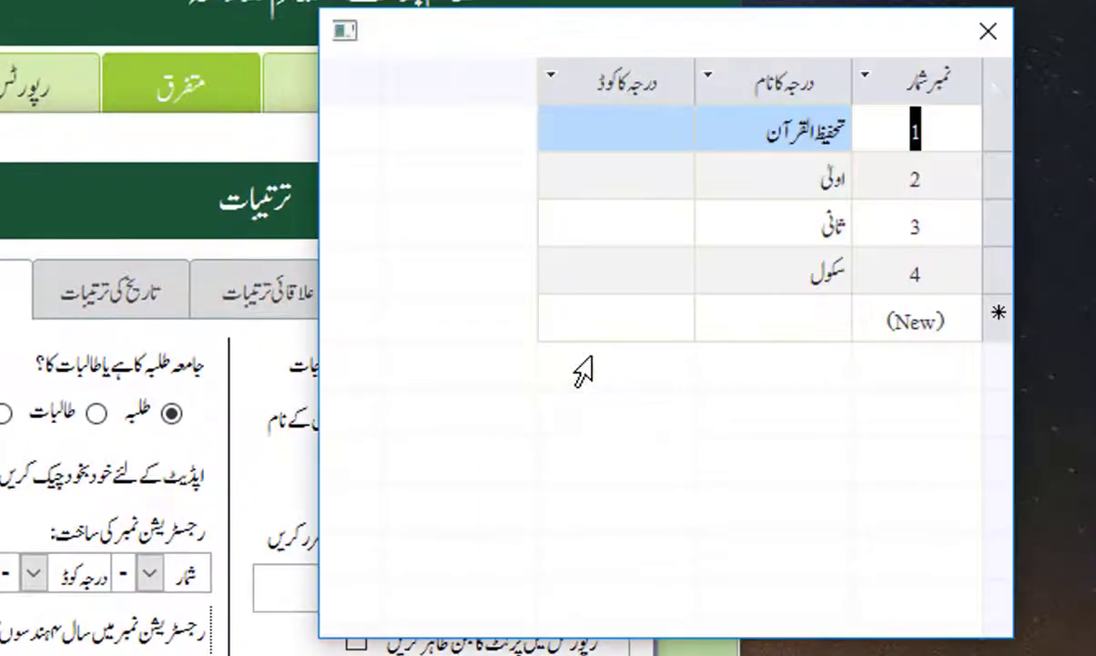
drag(802, 54, 534, 125)
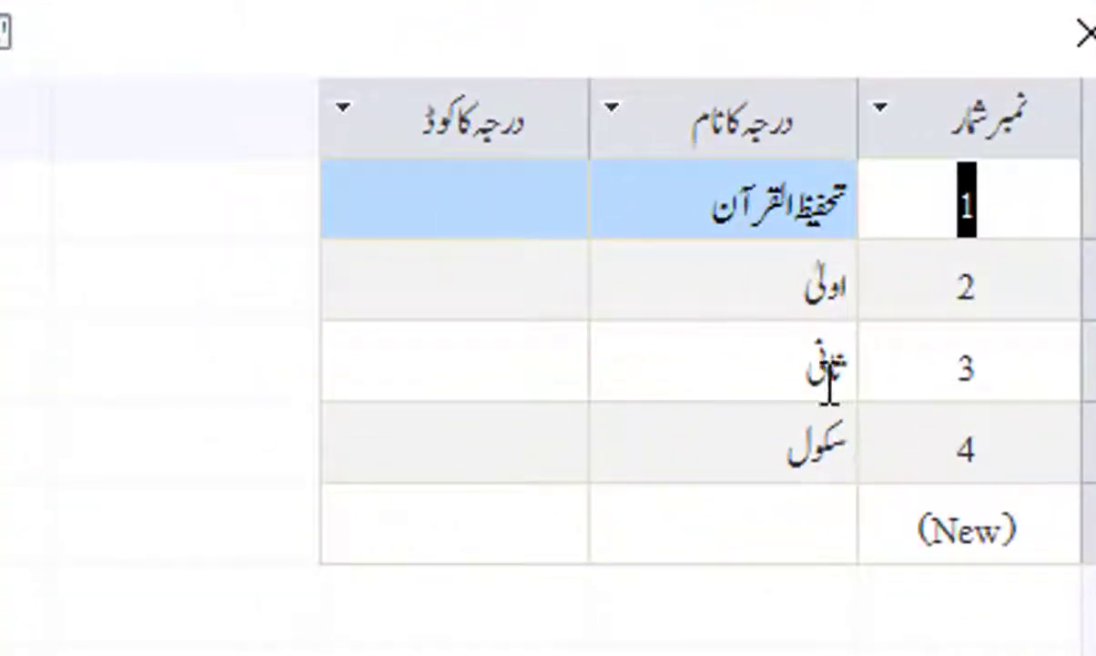
click(451, 205)
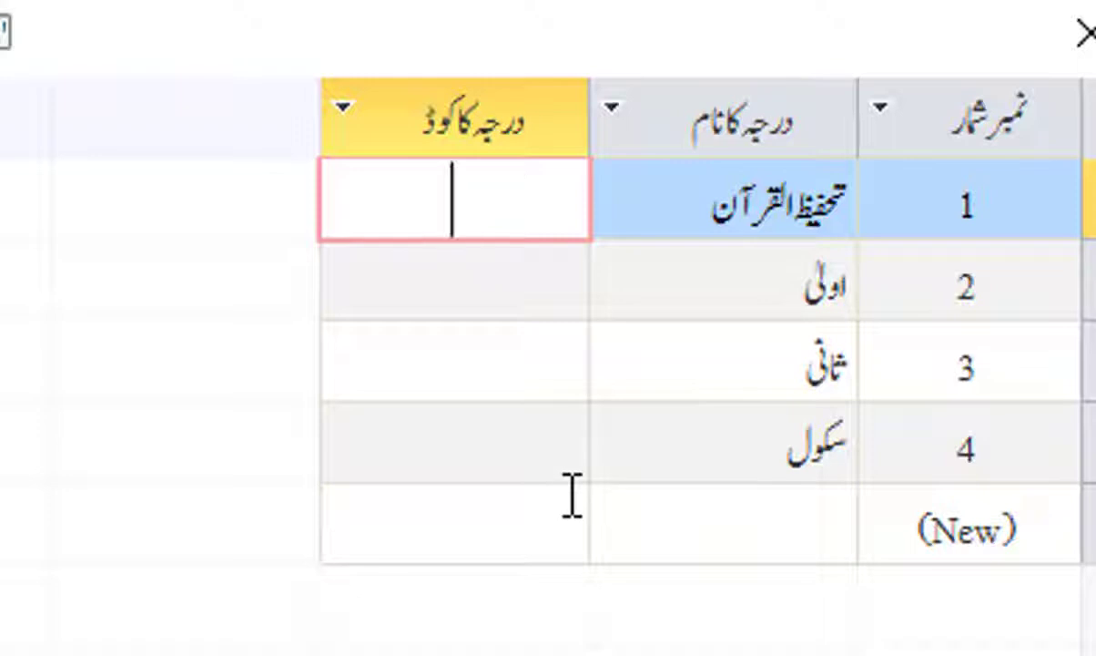
text(01)
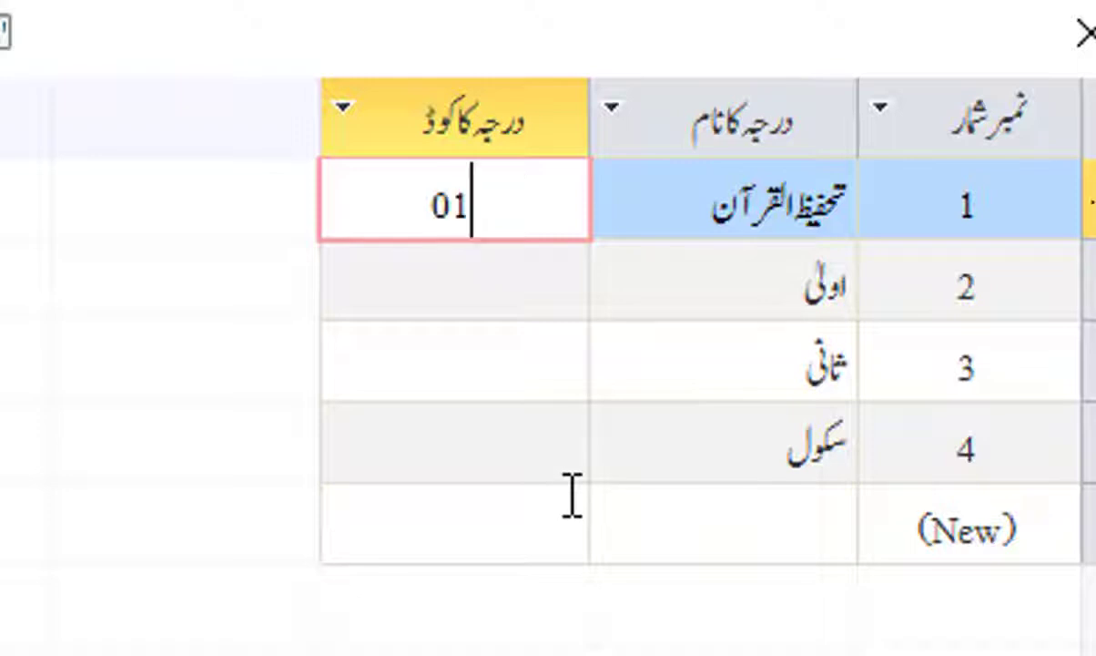
click(503, 303)
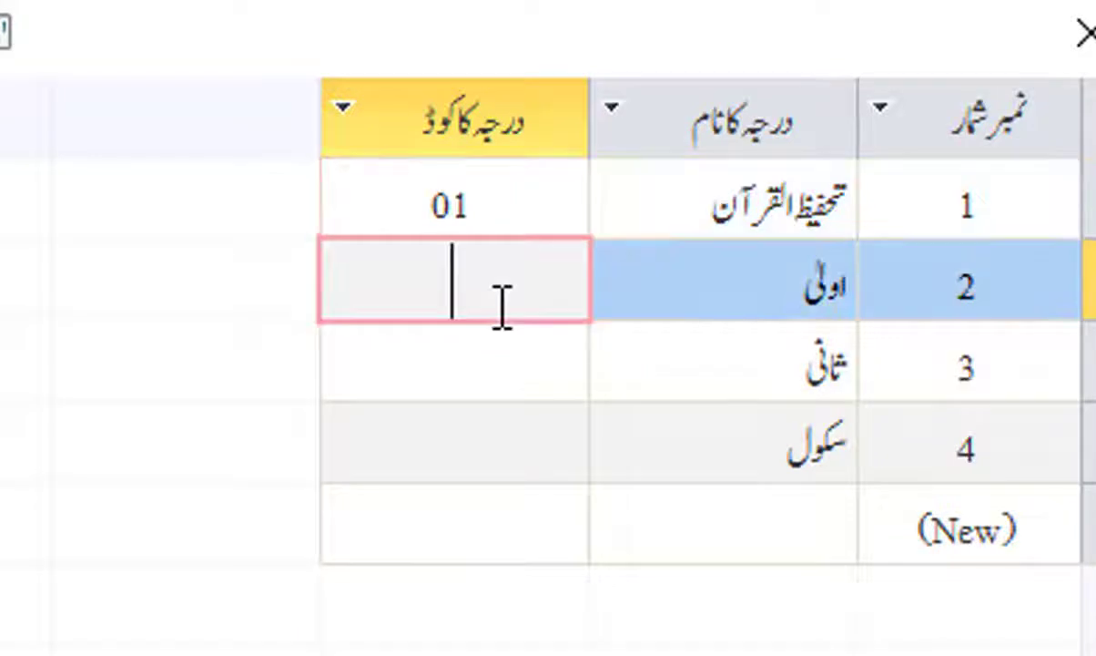
text(02)
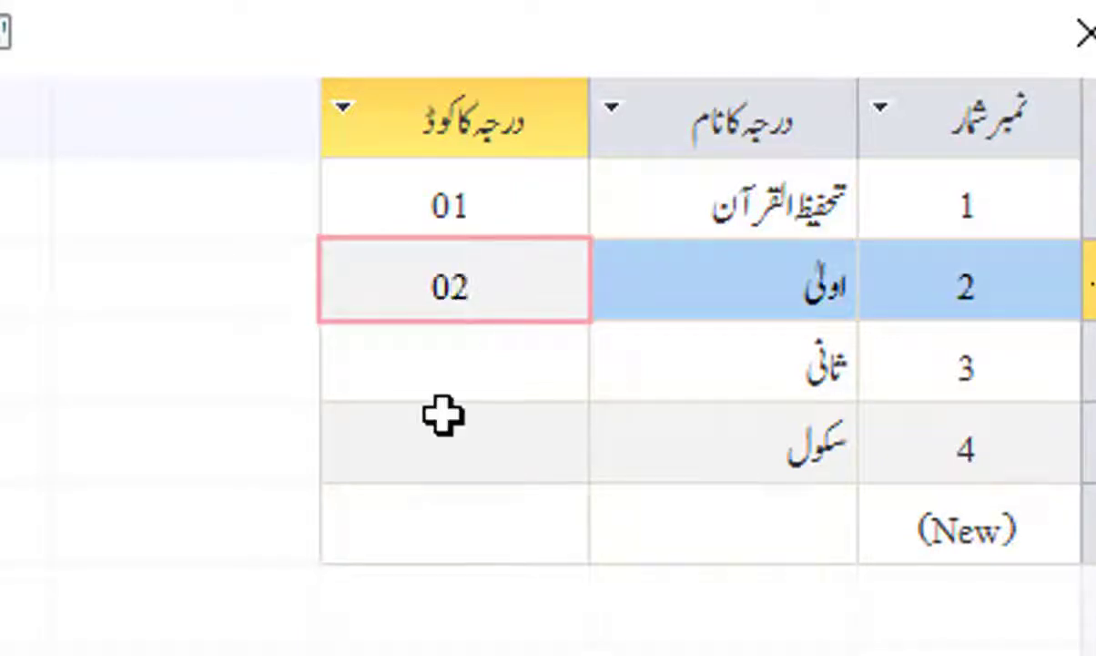
click(444, 368)
text(03)
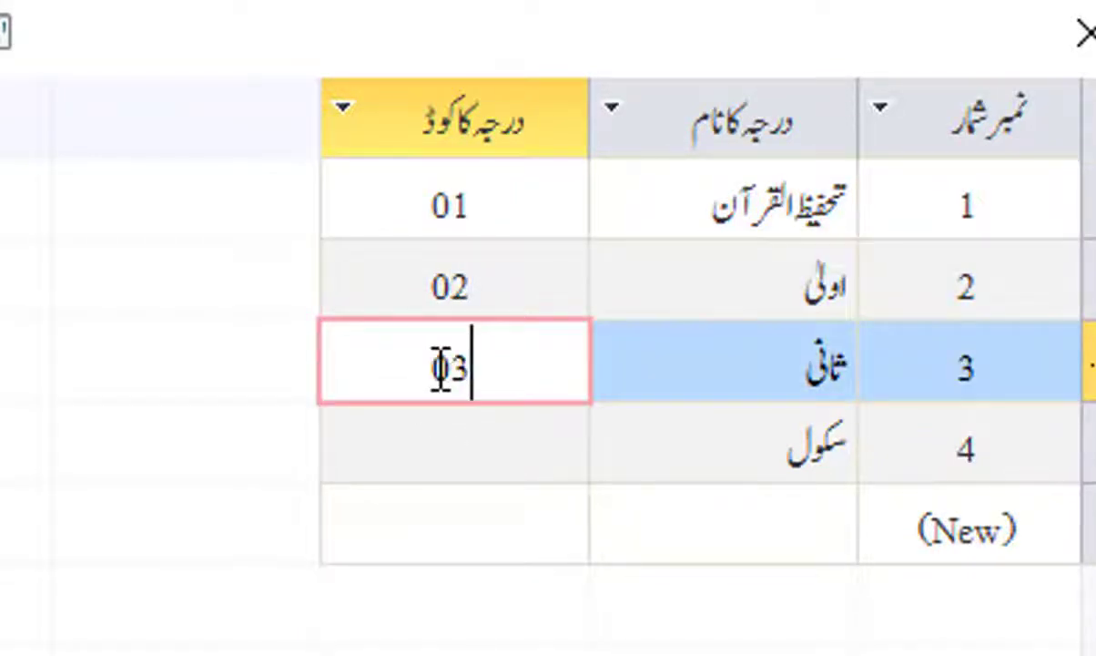
click(435, 433)
text(04)
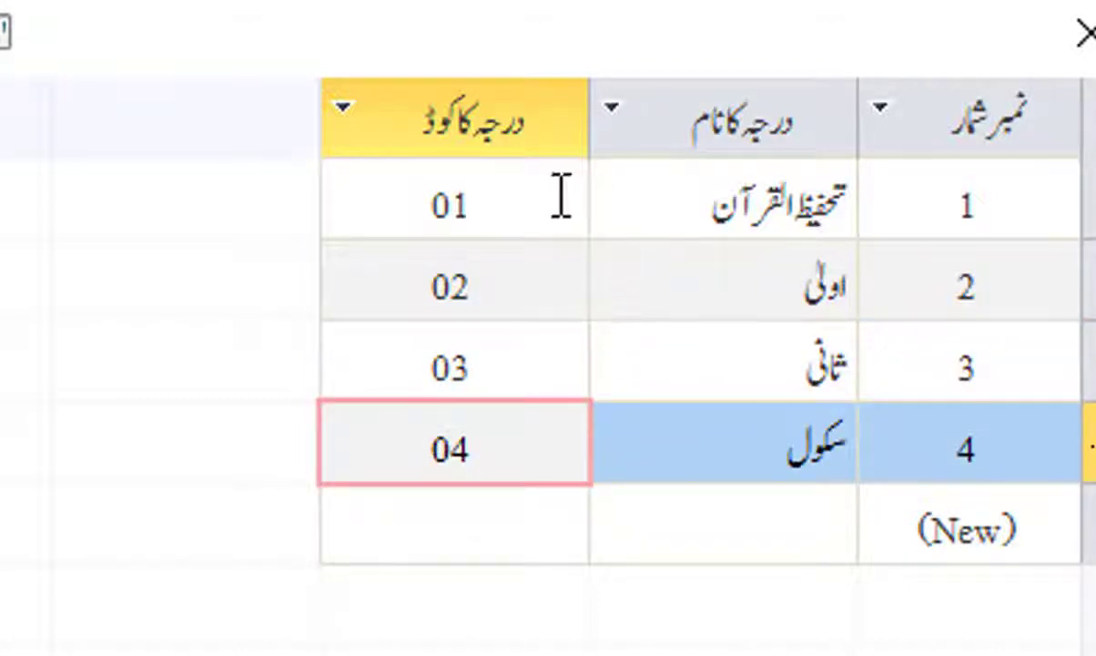
Change the class code of سکول to Sch and close the class list
drag(496, 274, 418, 304)
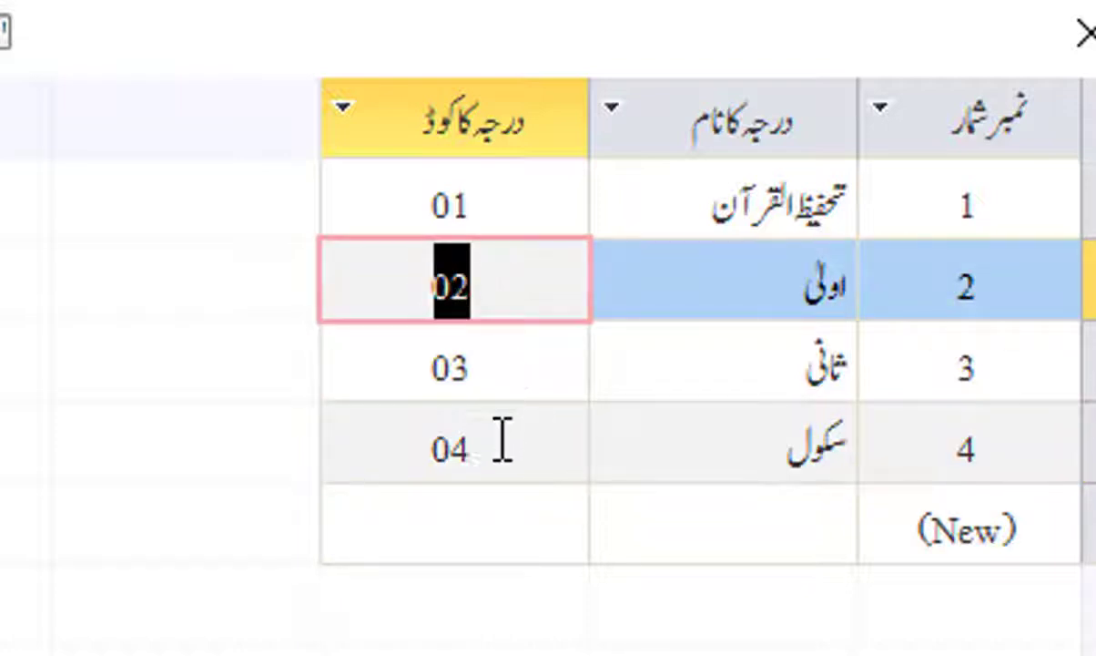
drag(487, 459, 401, 469)
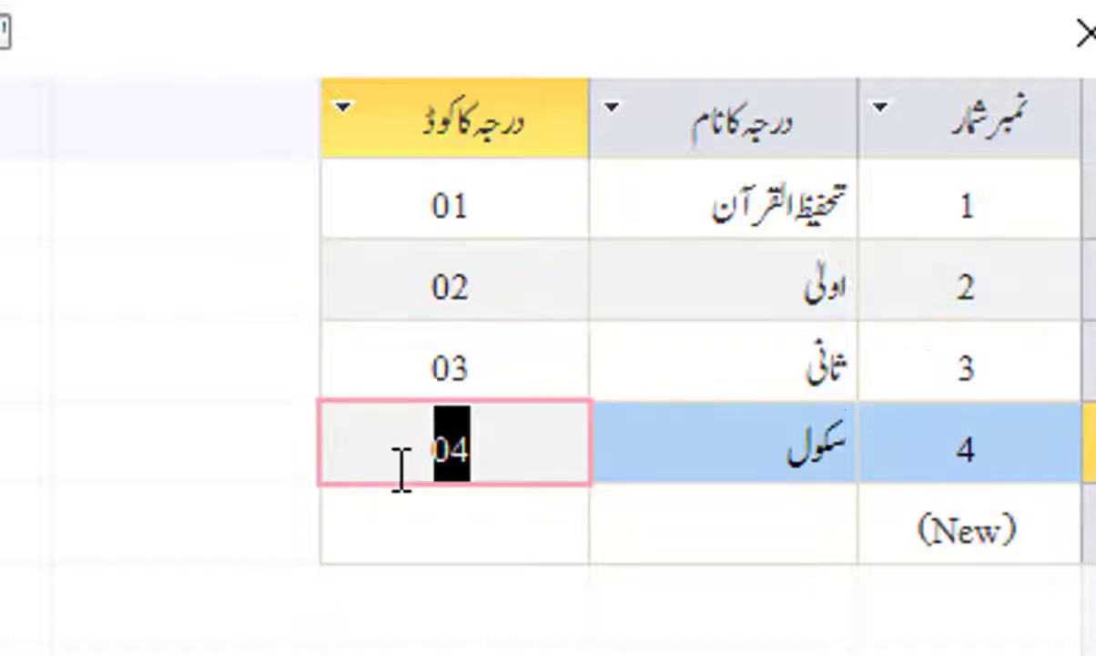
text(Sch)
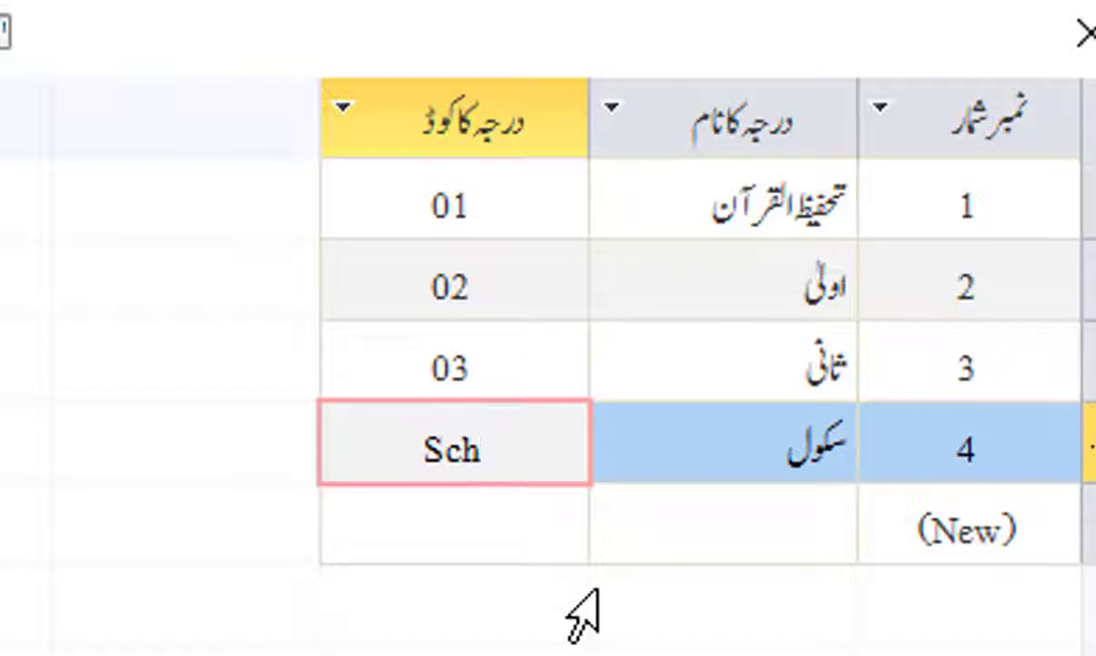
click(466, 351)
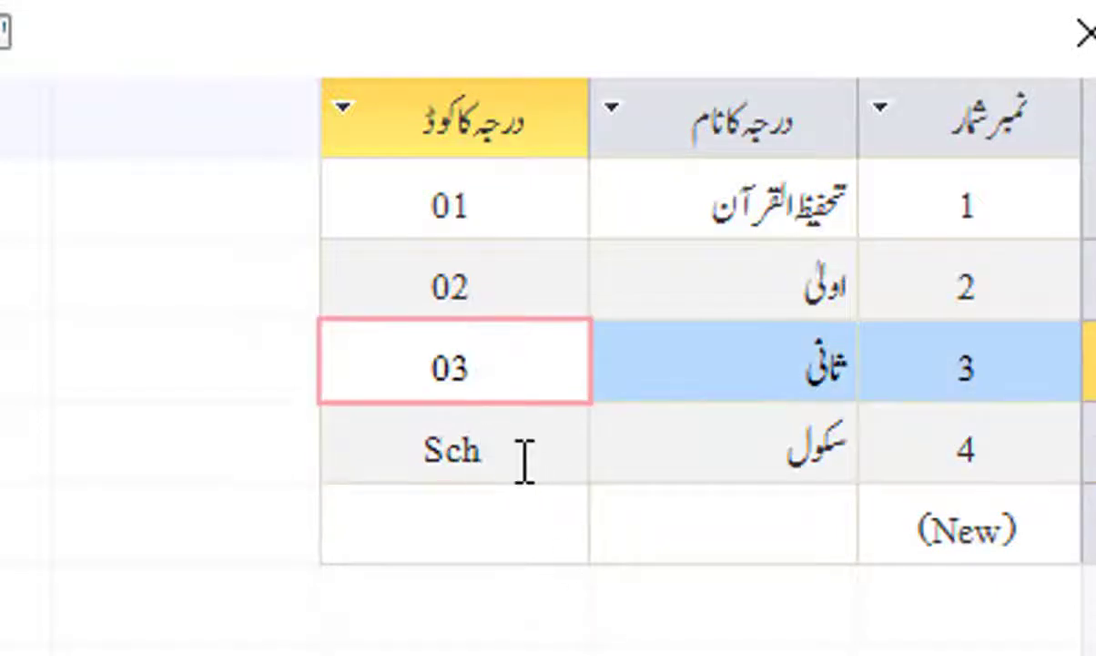
drag(526, 462, 416, 457)
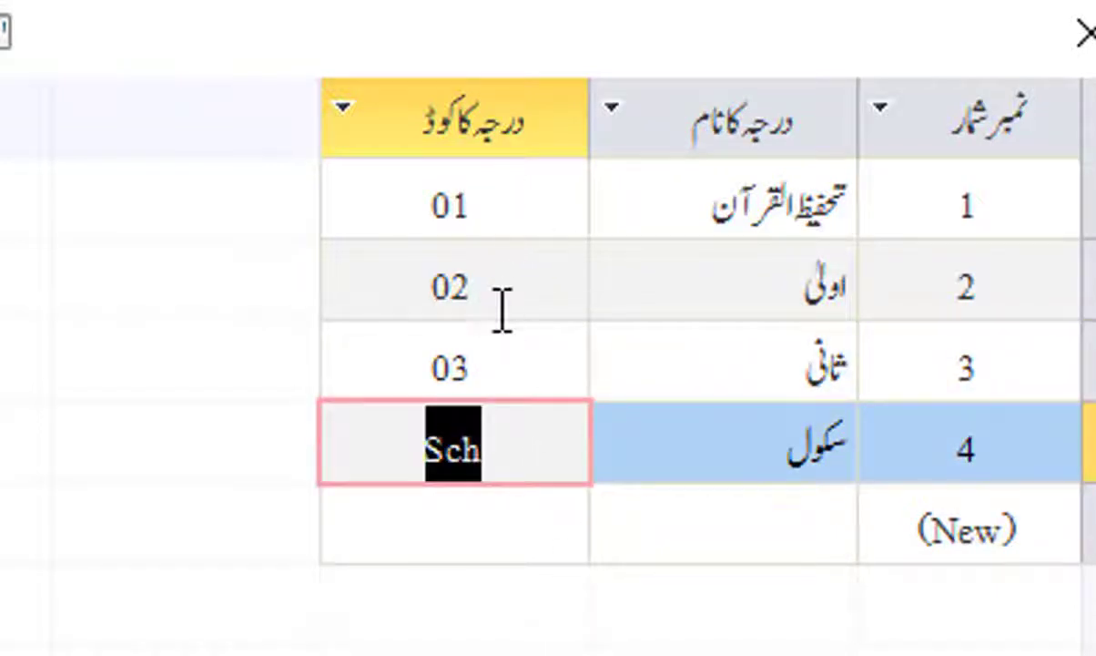
click(529, 202)
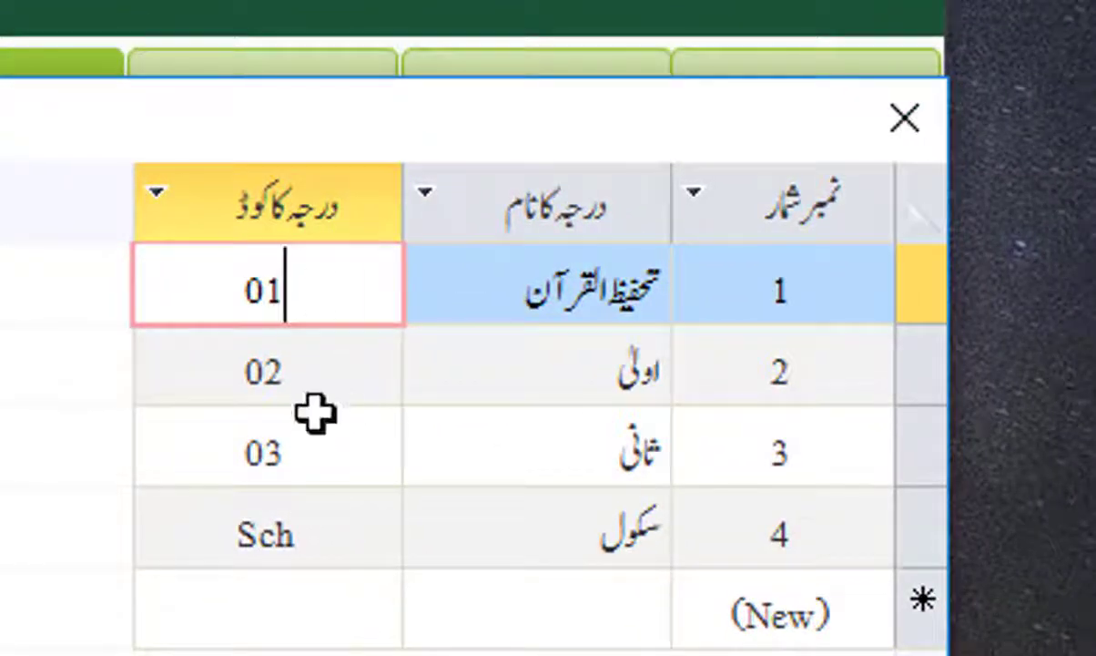
click(909, 131)
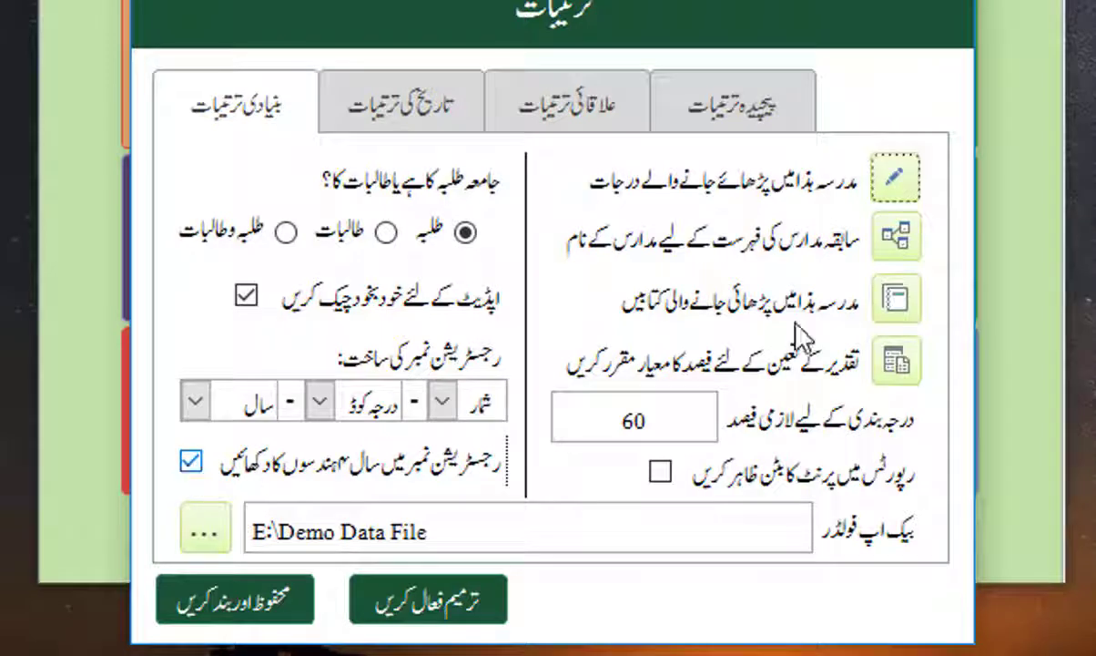
Recheck the class codes and the registration number's middle-part options, and go to the date settings (تاریخ کی ترتیبات)
click(699, 219)
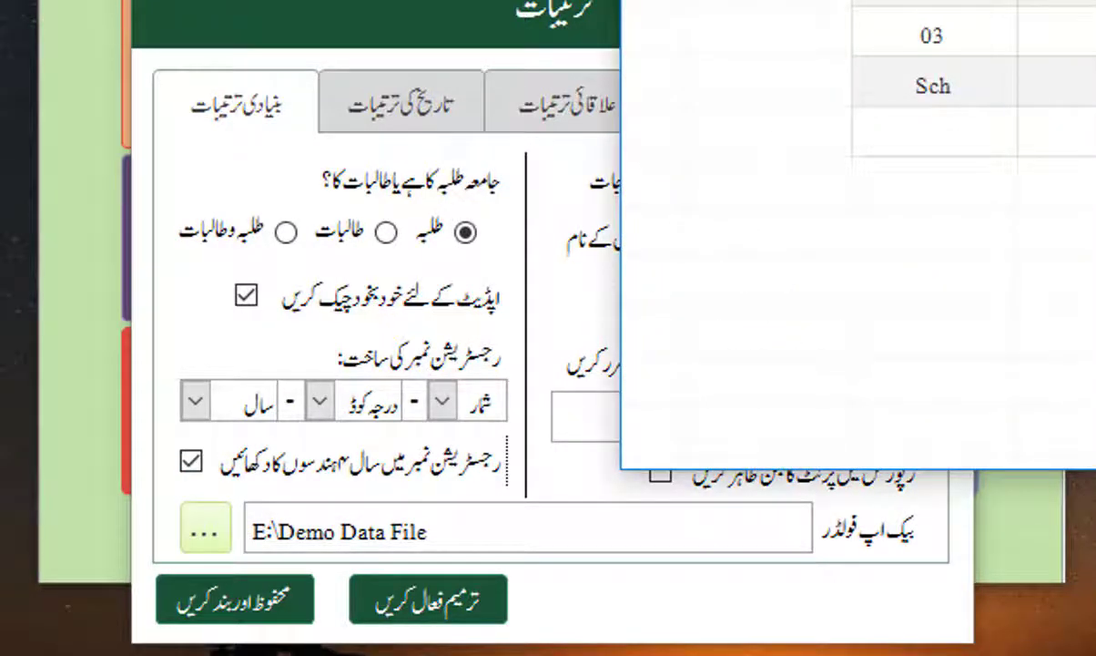
click(326, 406)
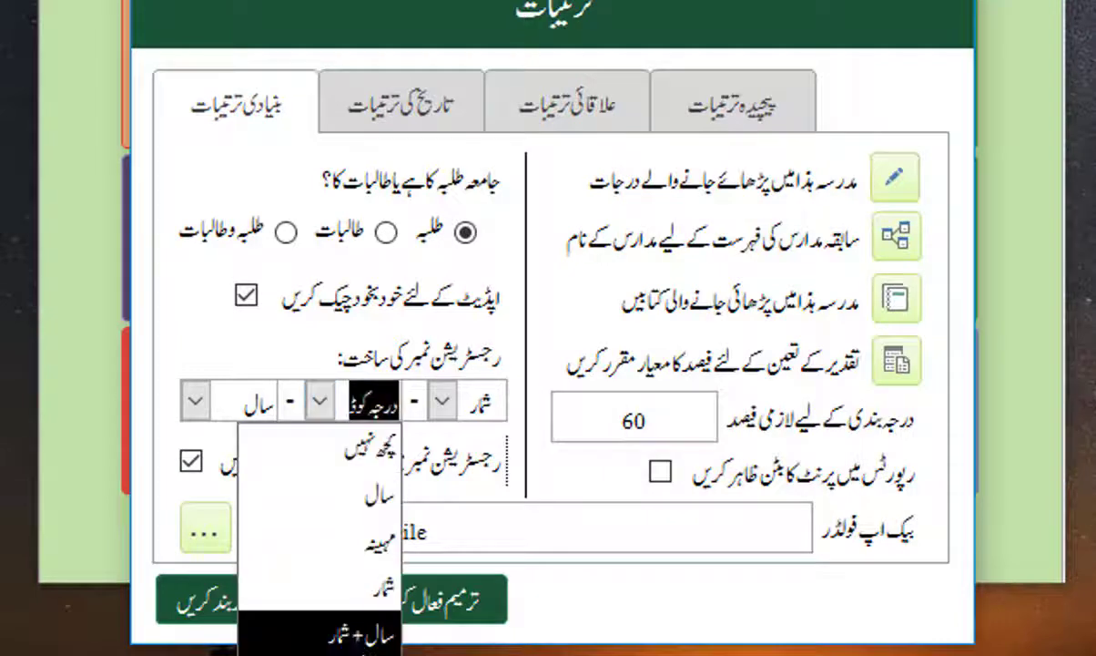
click(350, 630)
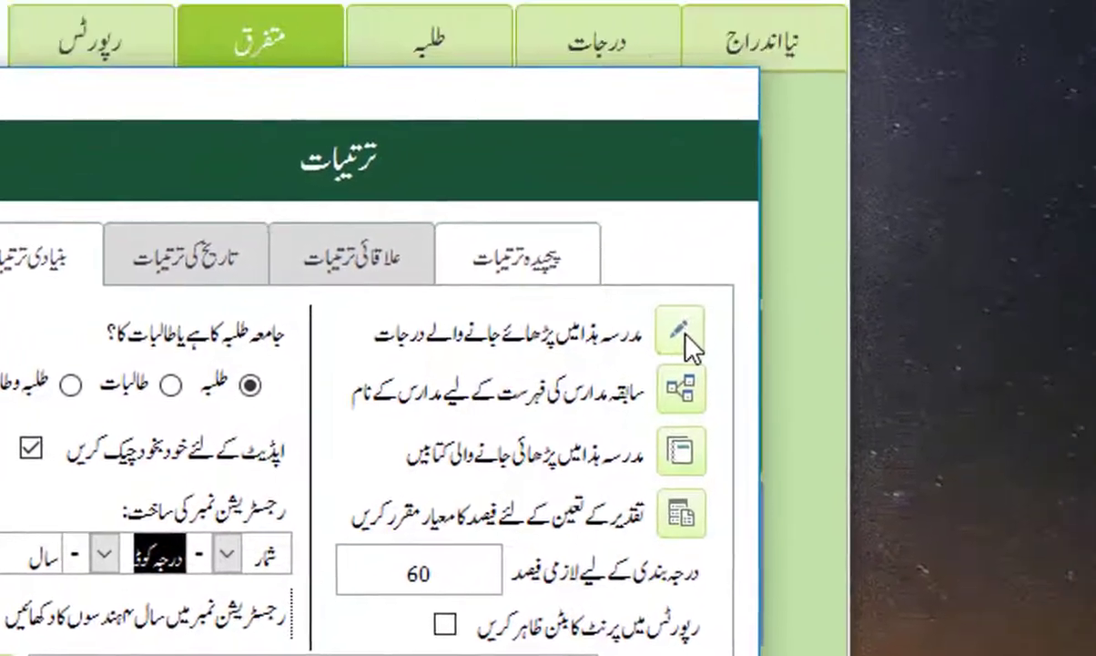
click(896, 175)
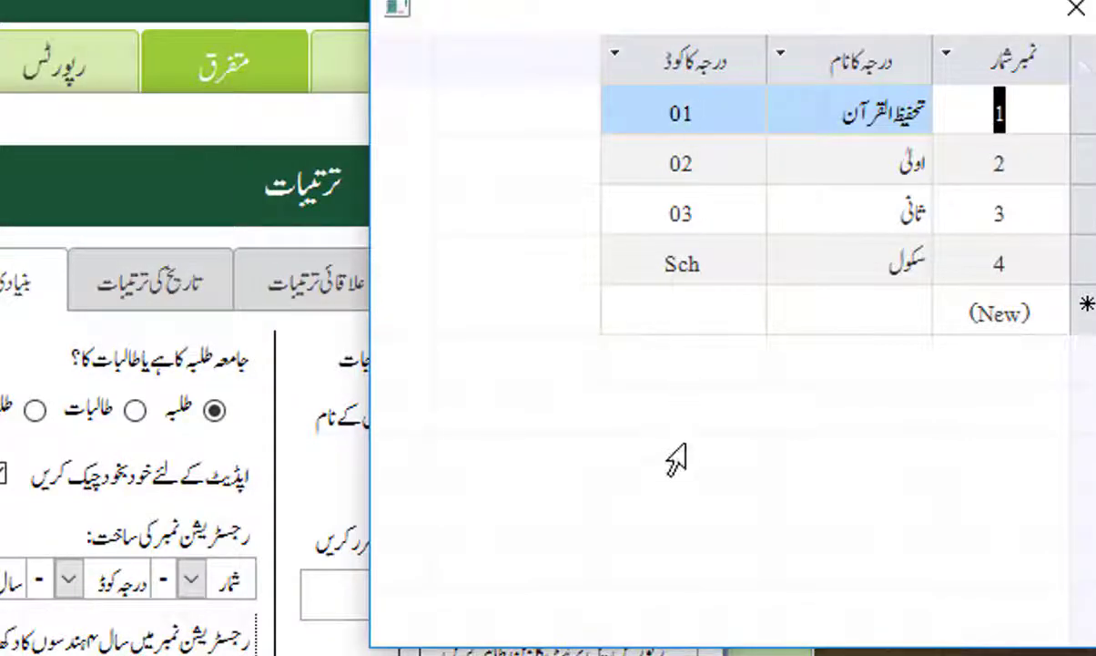
click(1076, 11)
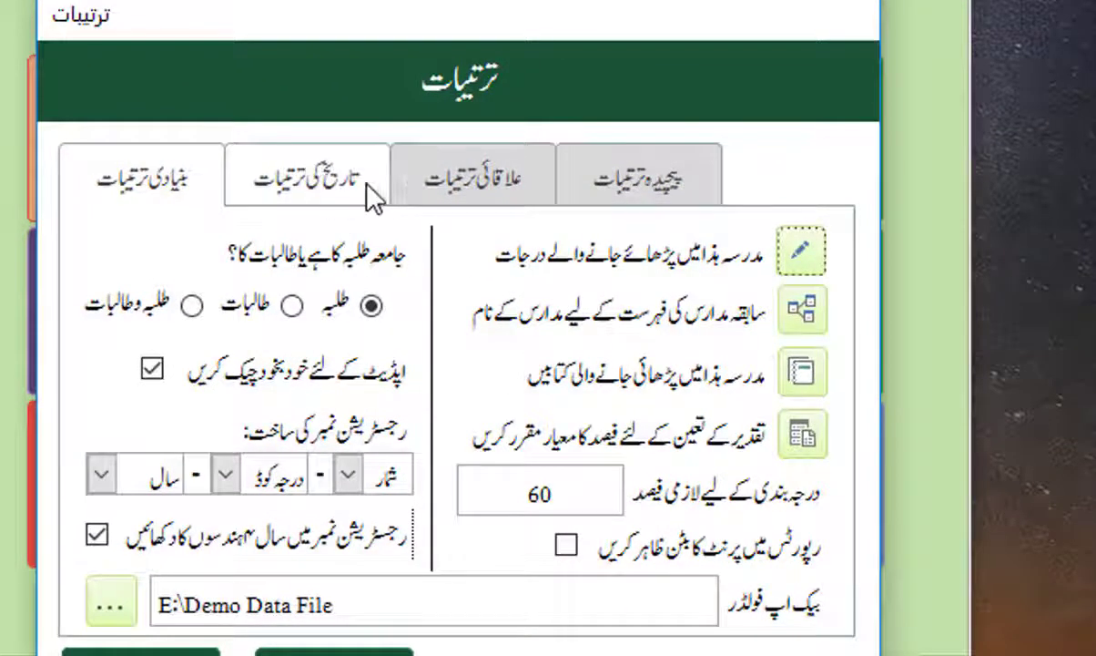
click(325, 191)
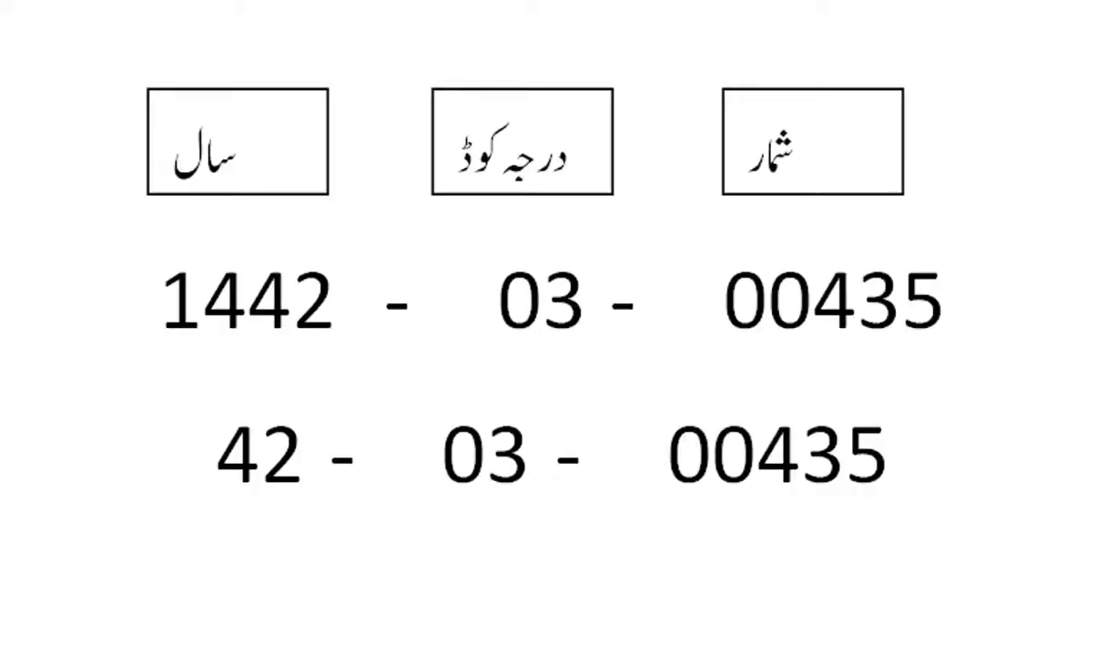
Set the registration number's date type to ہجری and compare it with the 1442 example in the document
double_click(202, 336)
click(144, 333)
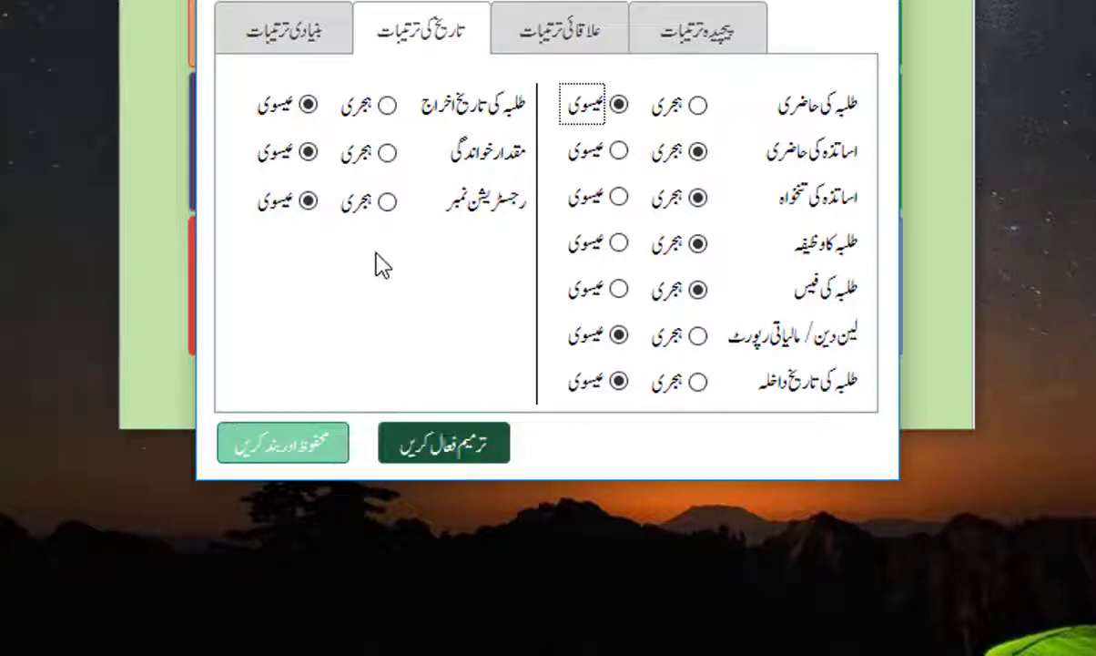
click(386, 202)
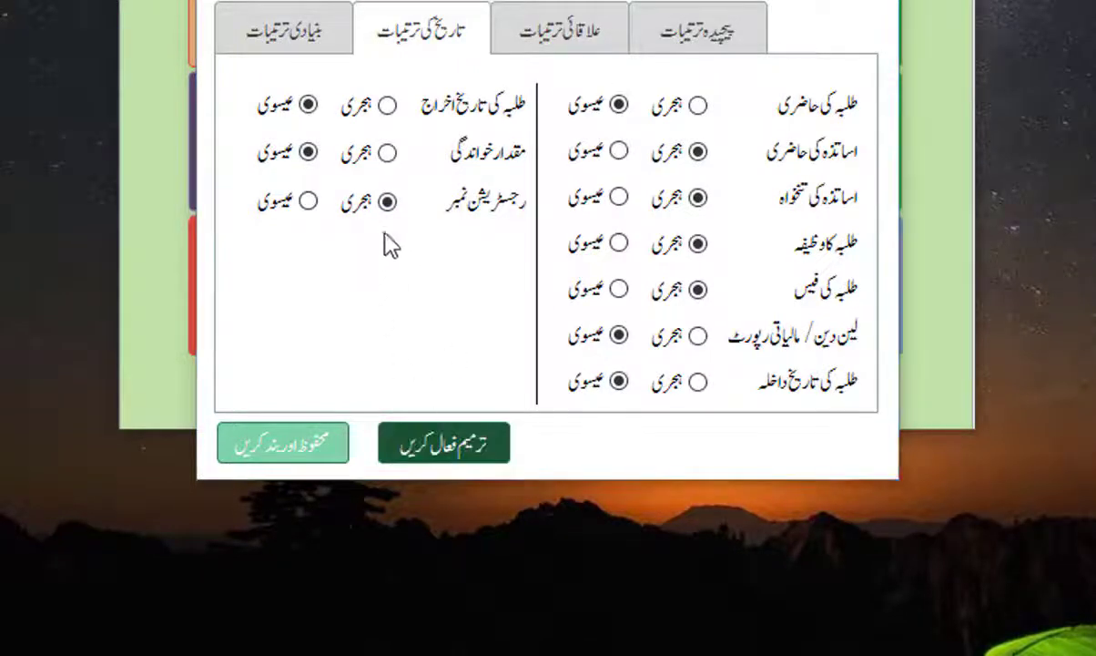
click(386, 203)
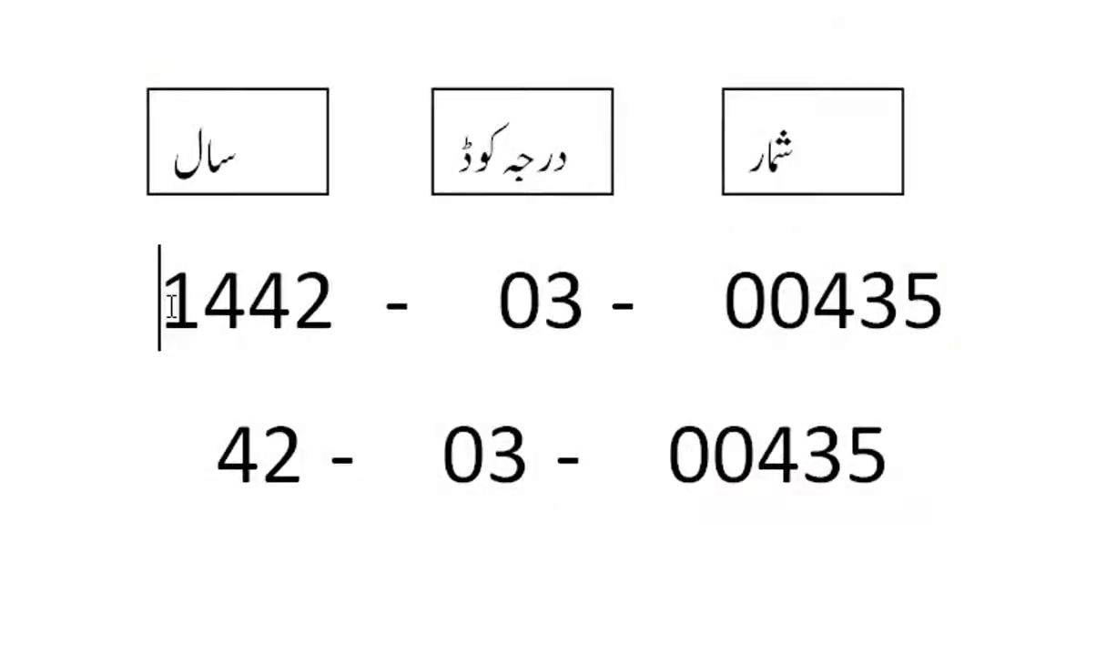
drag(161, 300, 337, 307)
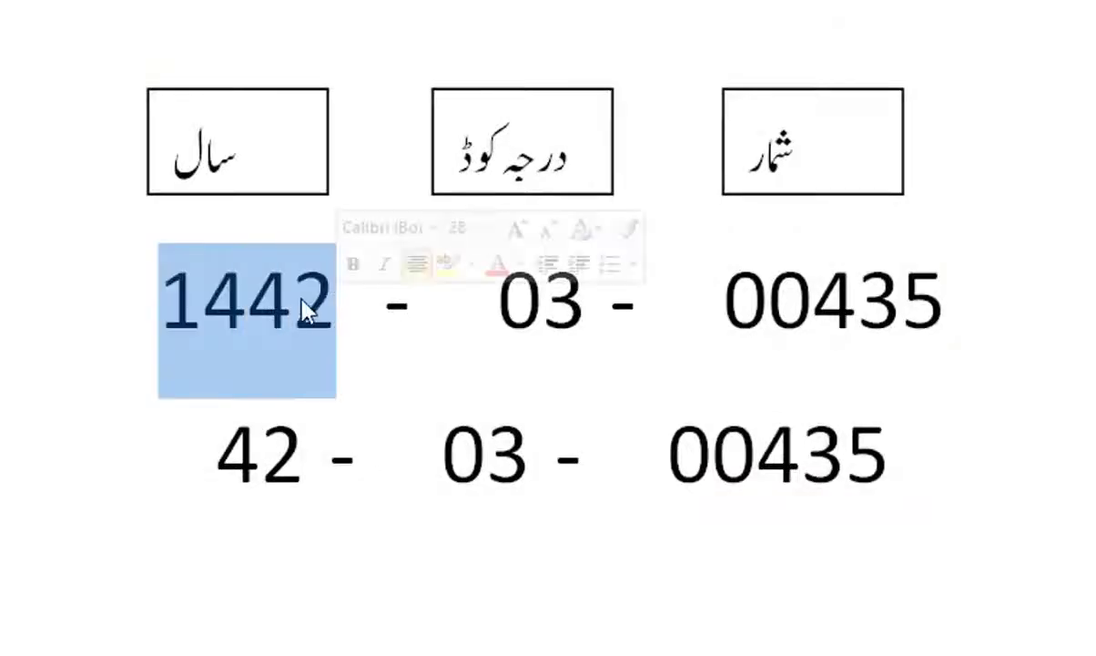
click(203, 303)
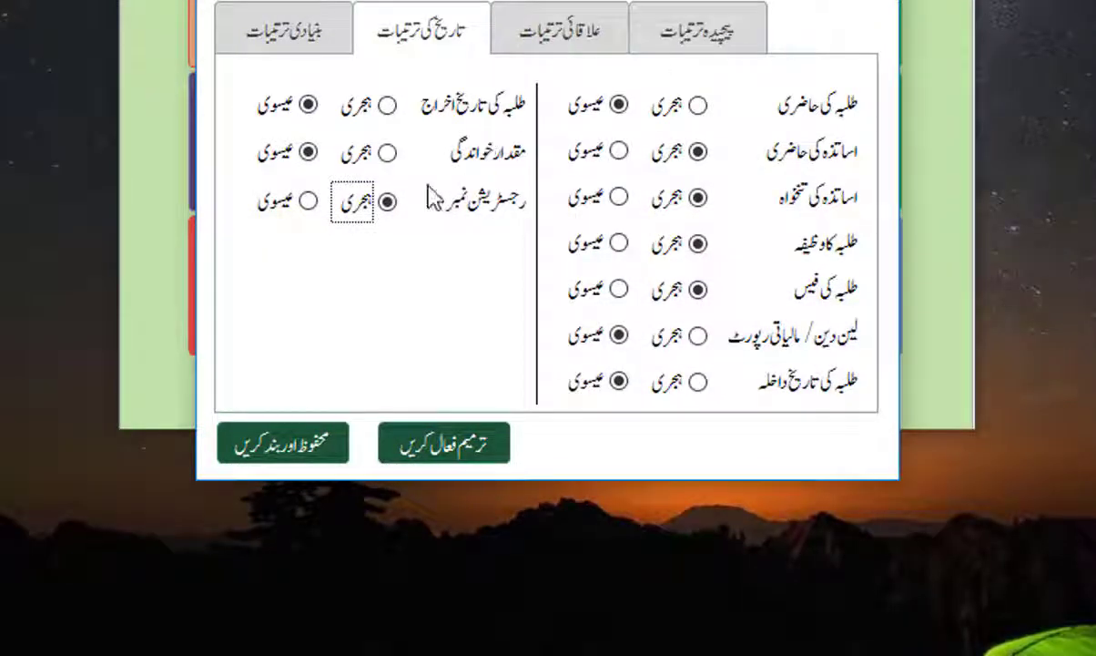
Enable editing, set the registration number's date type to عیسوی and save the settings
click(429, 450)
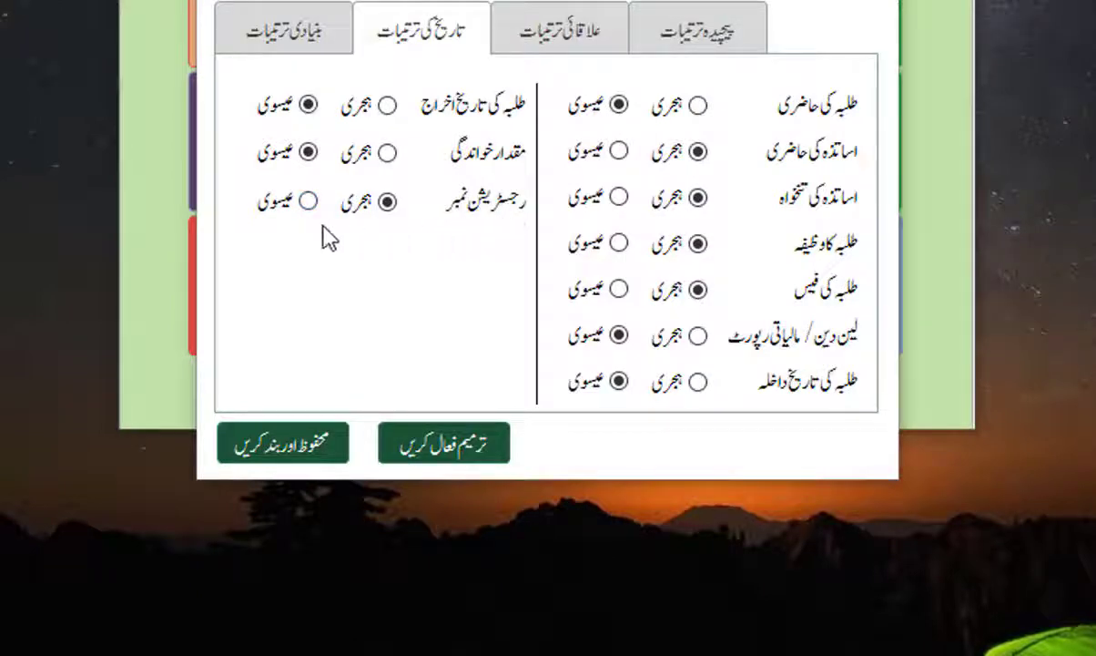
click(309, 203)
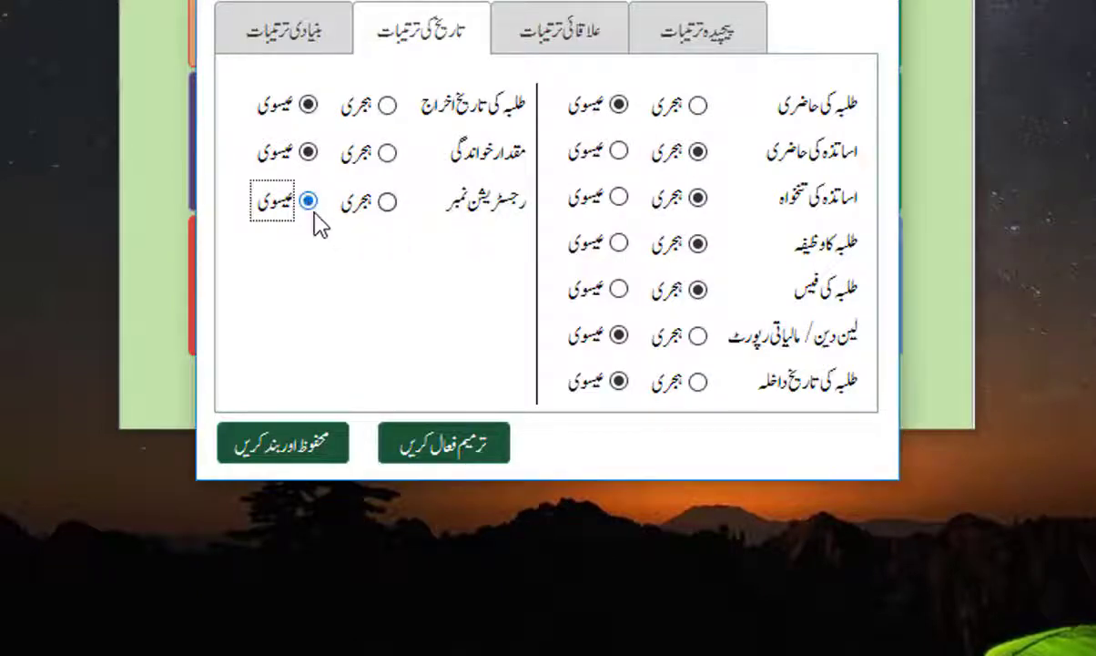
click(282, 443)
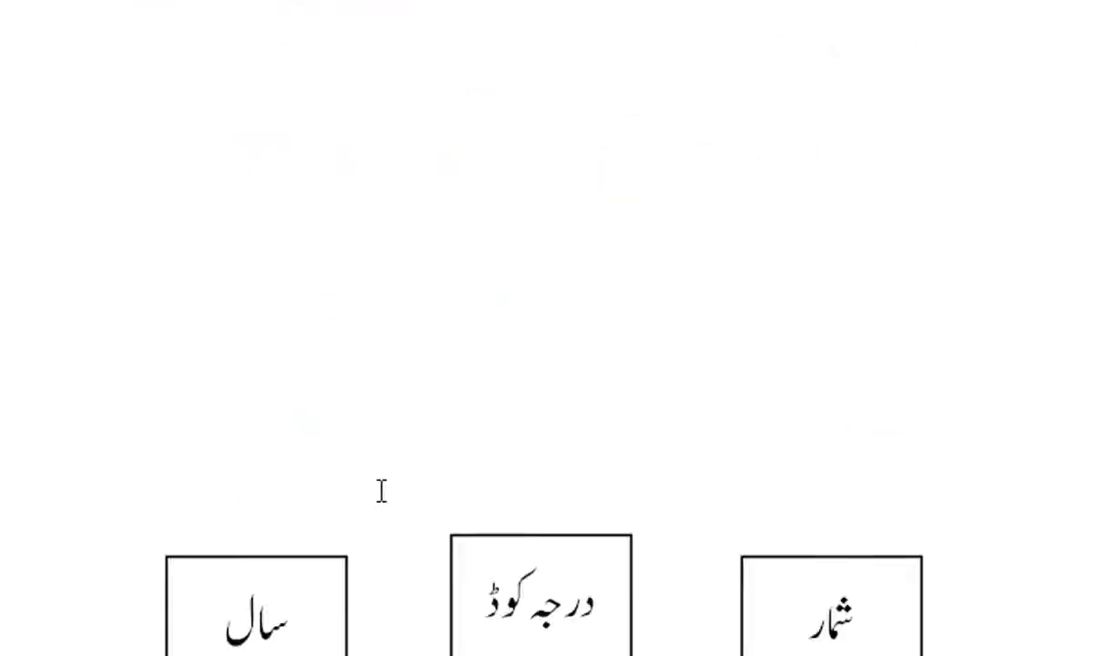
Examine the example registration numbers with the year 2021 and its two-digit form 21 in the document
scroll(382, 491, down, 3)
drag(152, 462, 252, 421)
drag(499, 455, 896, 421)
drag(165, 457, 321, 446)
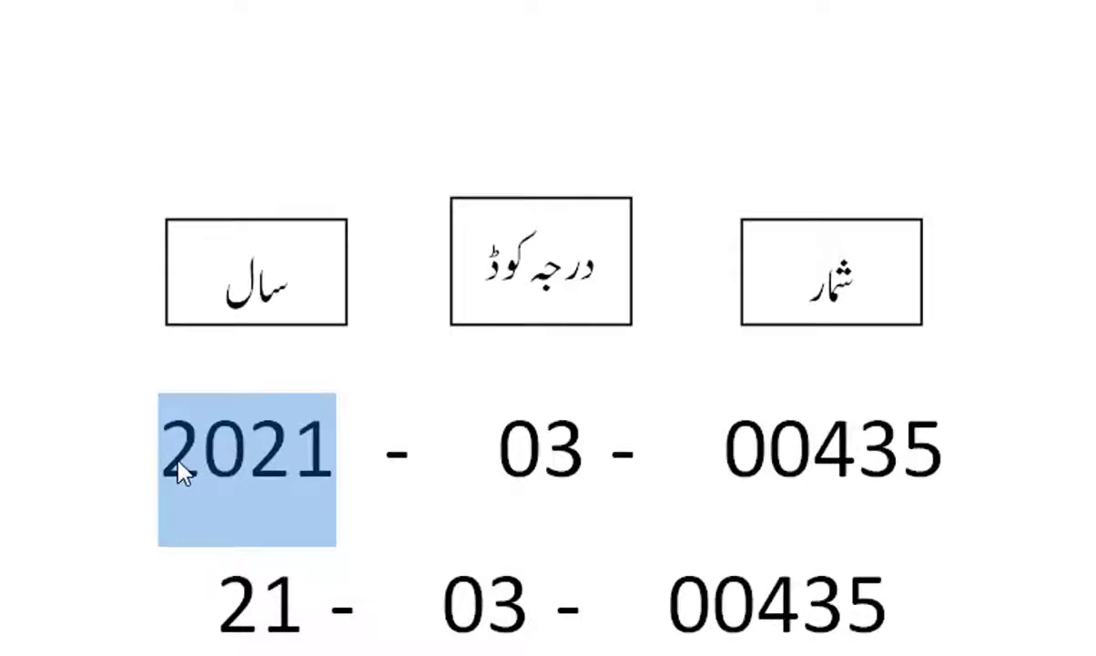
click(167, 435)
drag(323, 448, 157, 455)
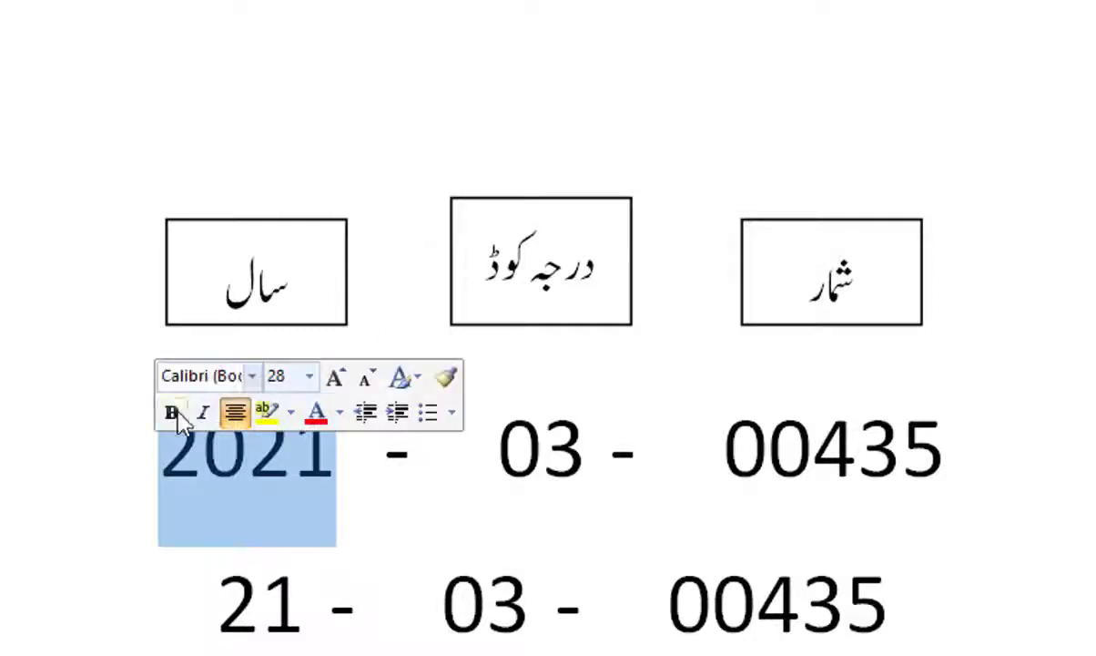
click(163, 454)
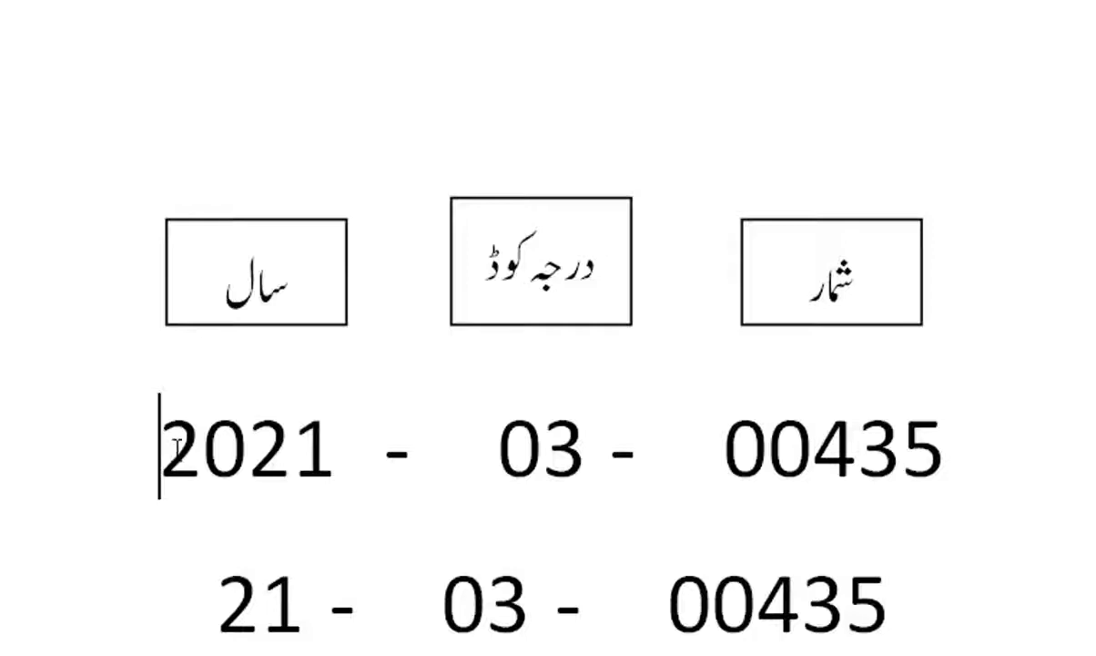
drag(325, 445, 162, 451)
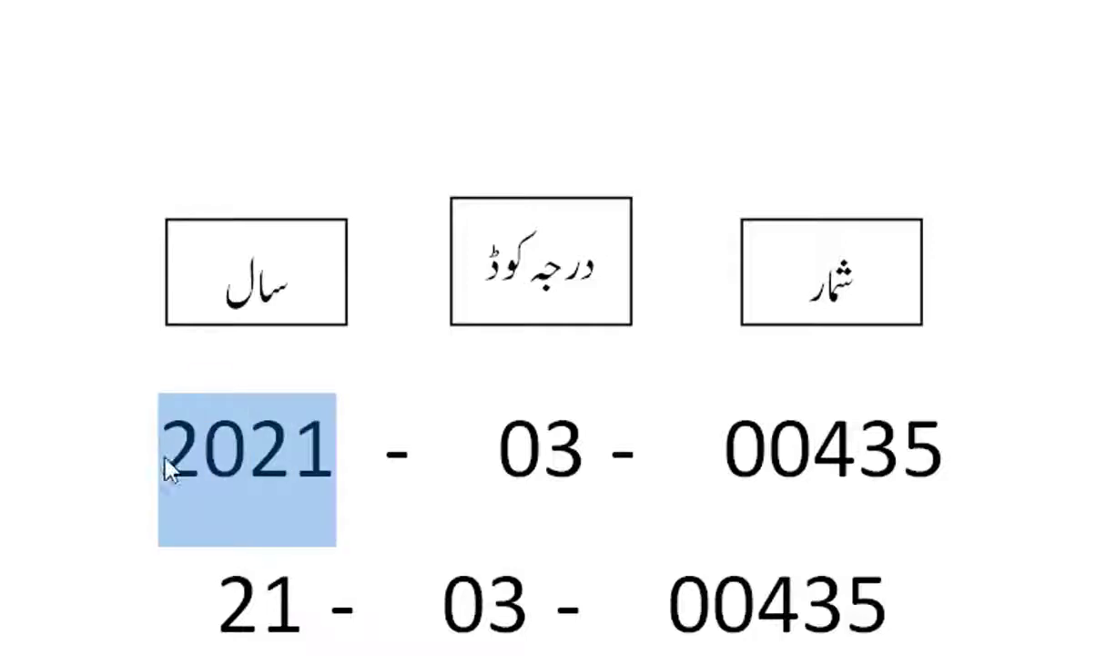
click(219, 590)
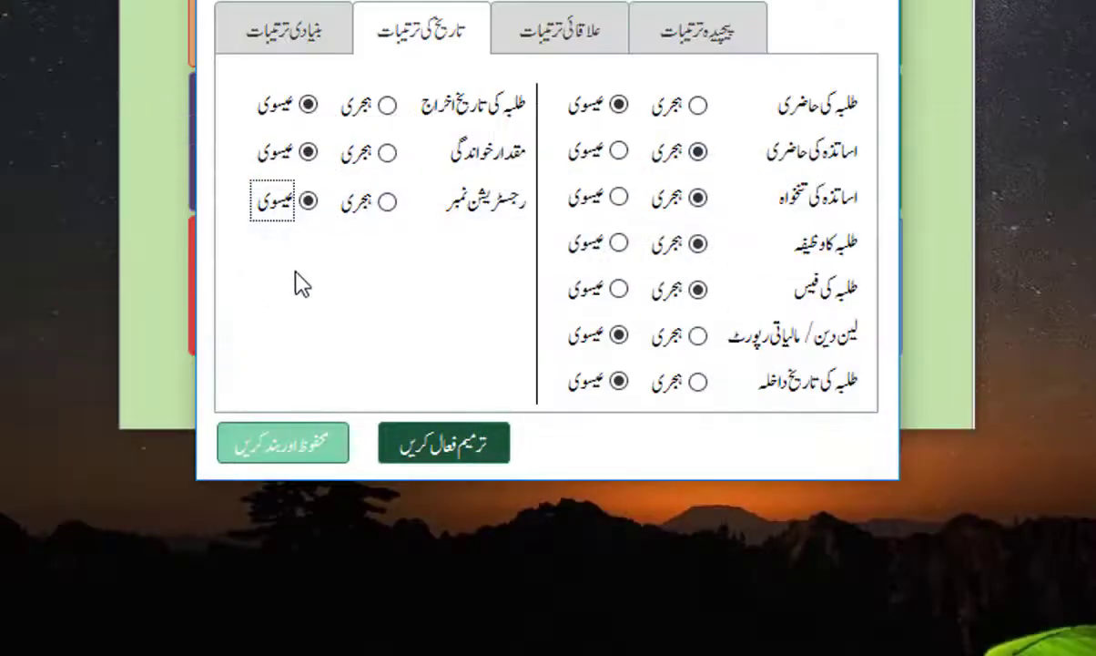
Turn off the four-digit year for registration numbers in the basic settings and compare it with the document's two-digit example 21
click(284, 35)
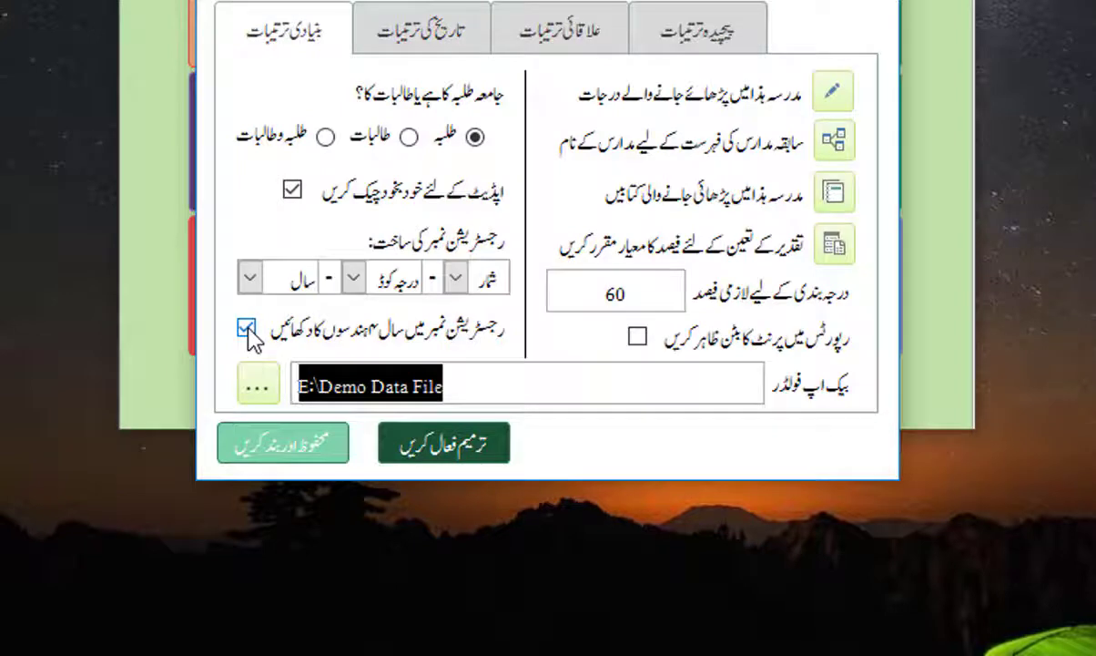
click(419, 33)
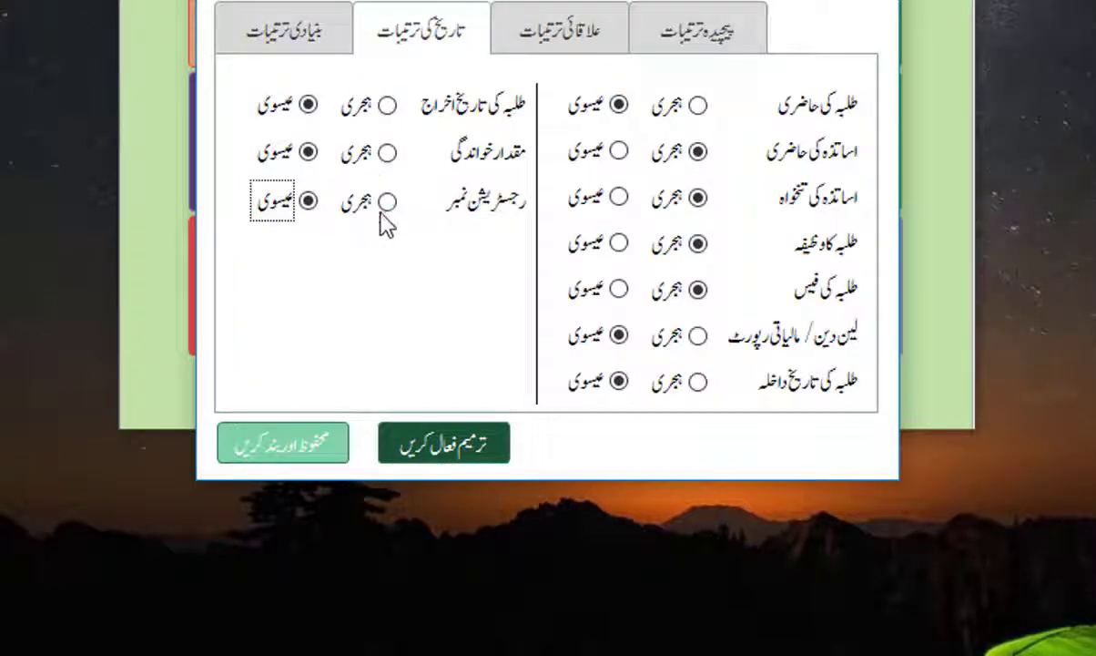
click(314, 30)
click(244, 329)
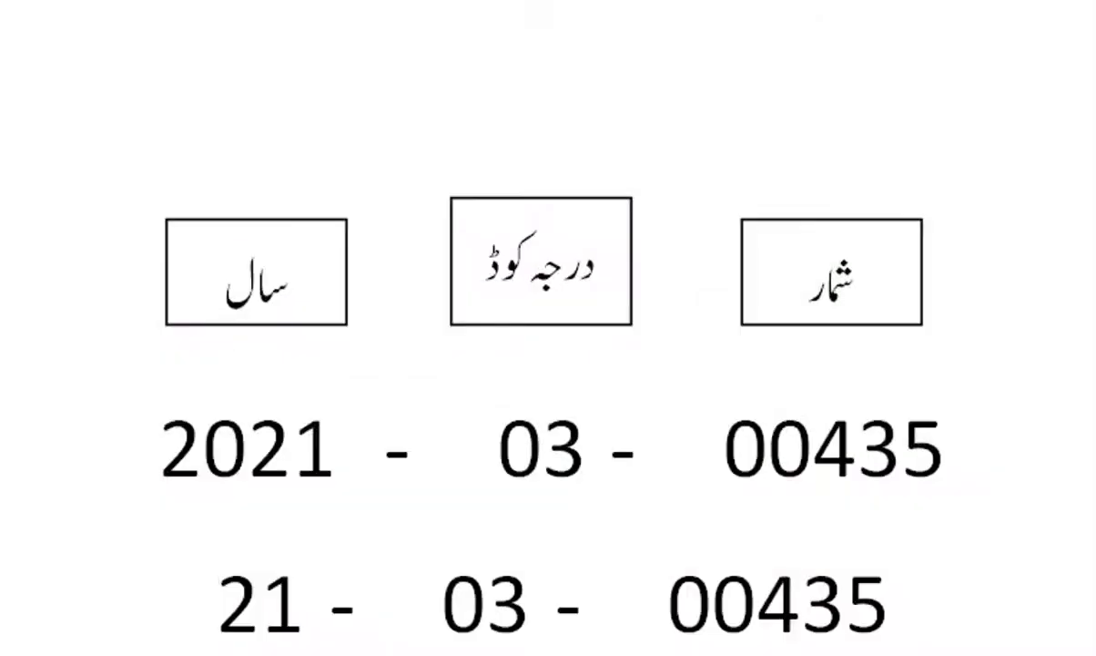
drag(220, 599, 288, 603)
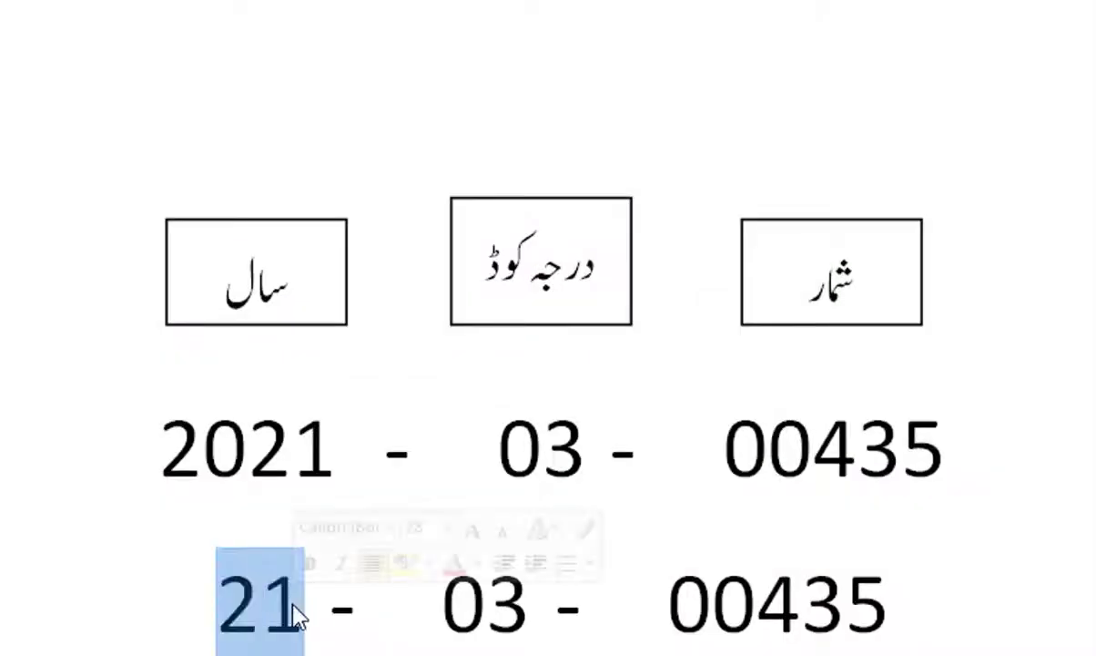
click(293, 610)
drag(217, 606, 238, 607)
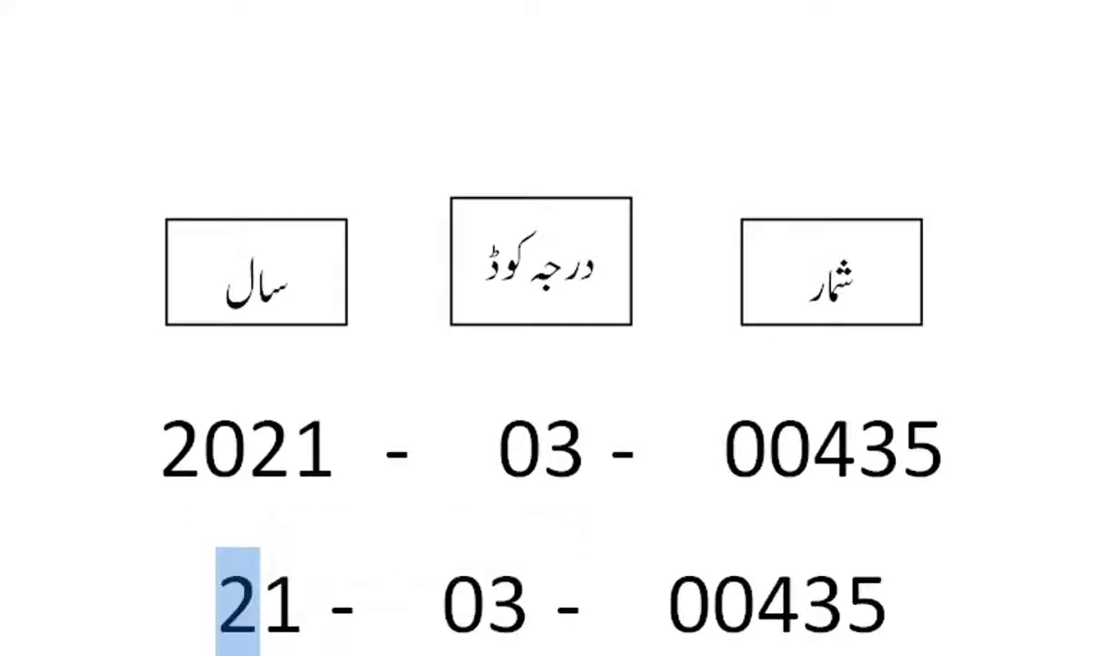
click(207, 648)
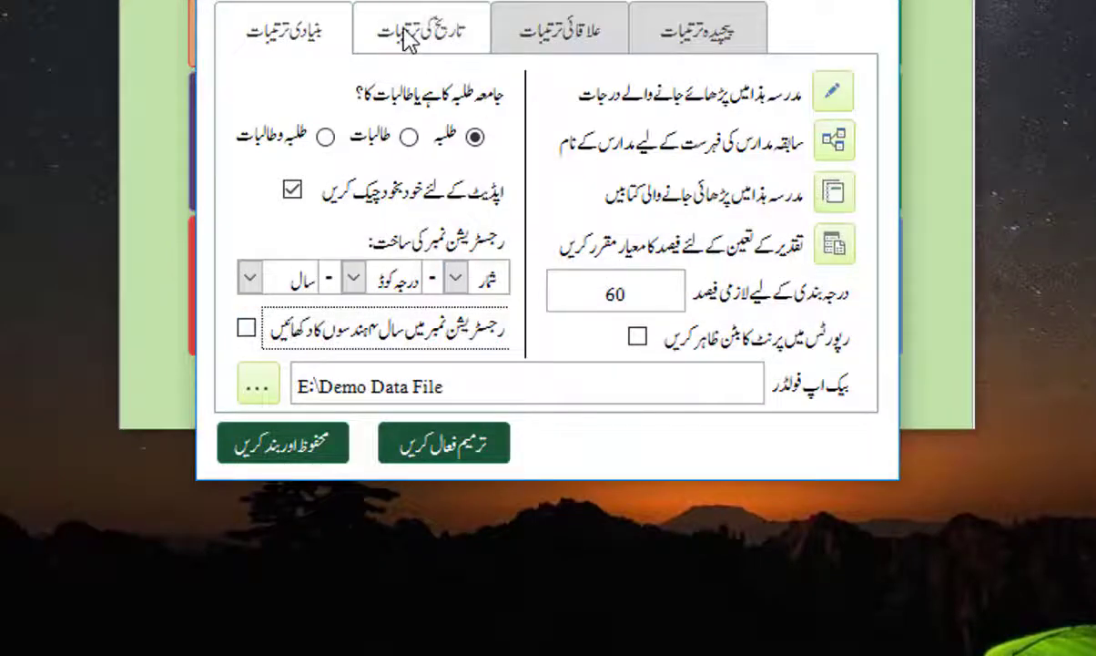
Set the registration number's date type to ہجری in the date settings, then save and close the settings
click(392, 29)
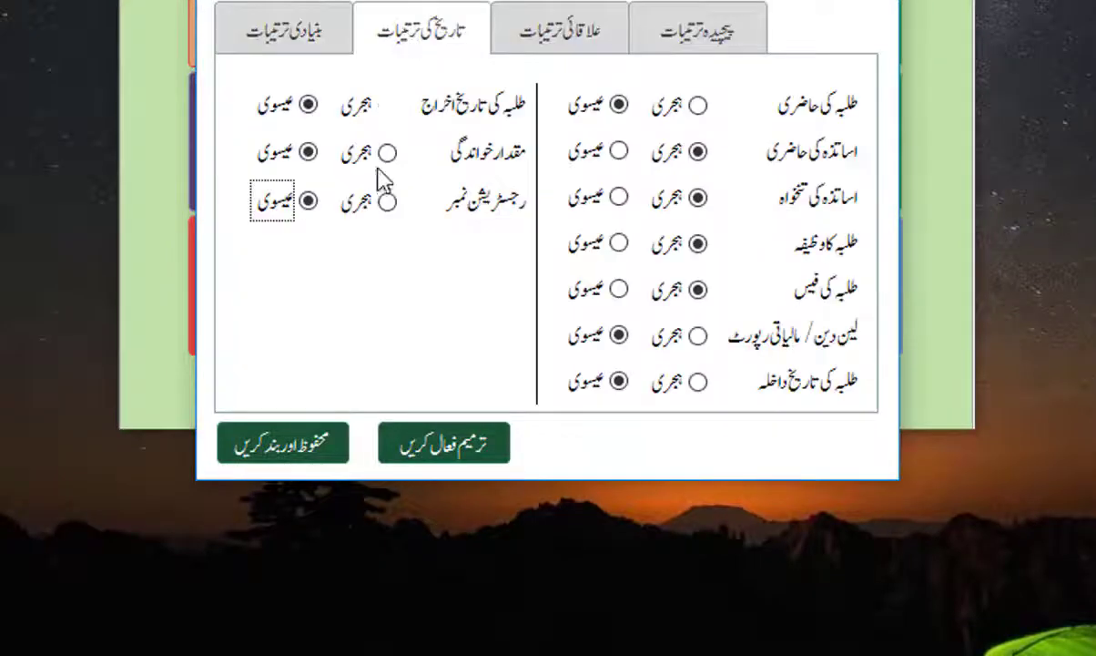
click(439, 455)
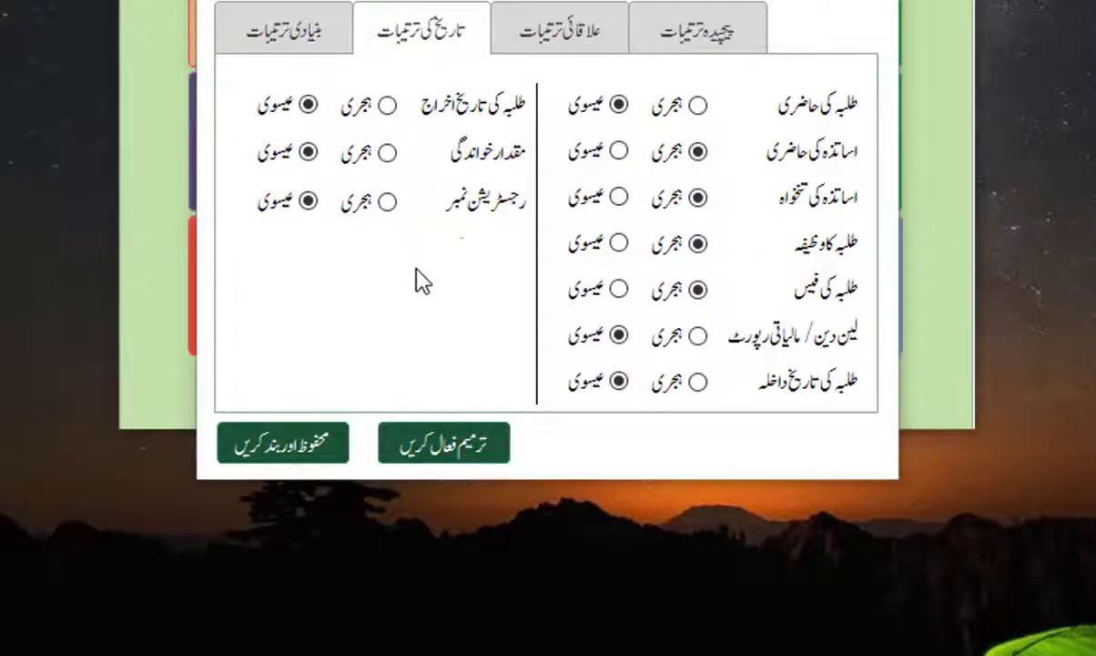
click(388, 204)
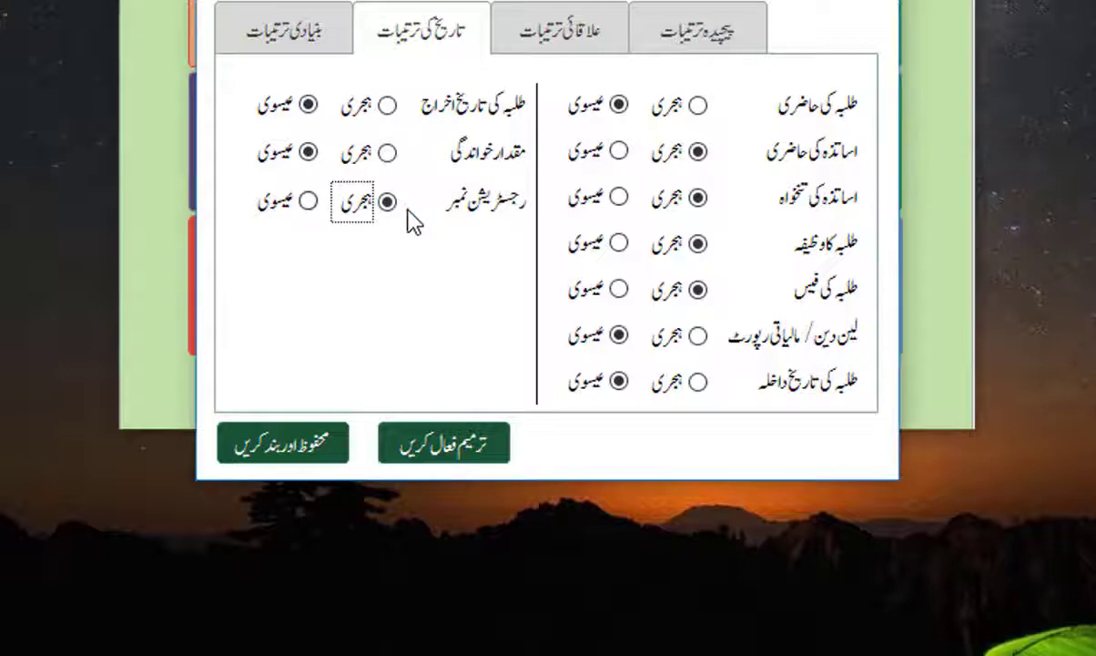
click(285, 453)
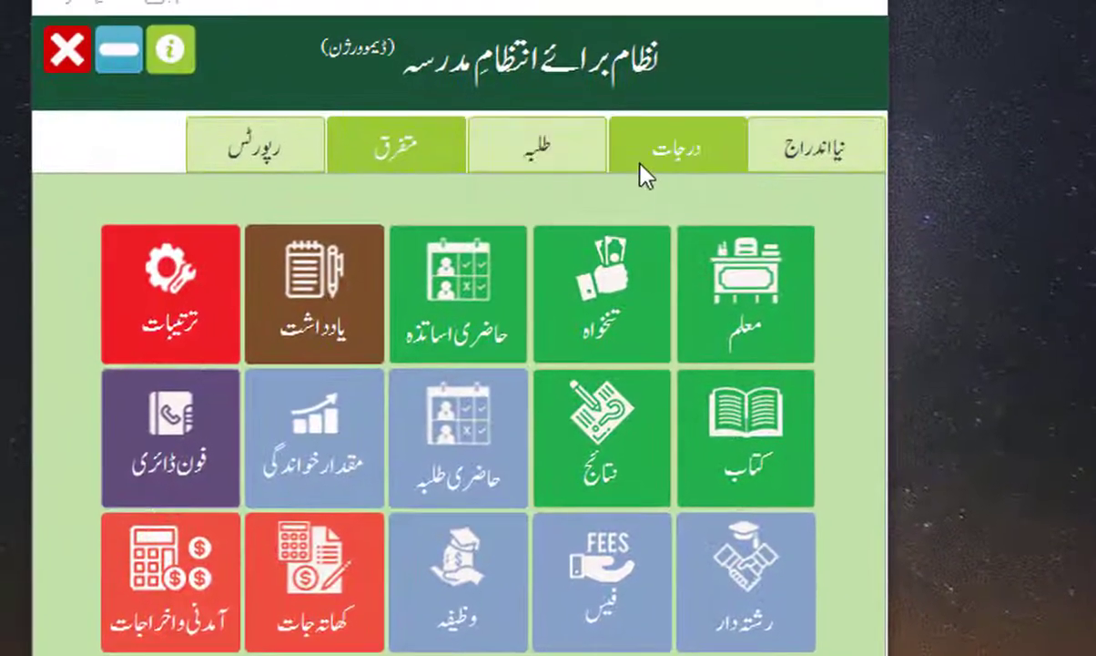
Open the first student's record from the طلبہ list, enable editing and generate a registration number for the student
click(541, 154)
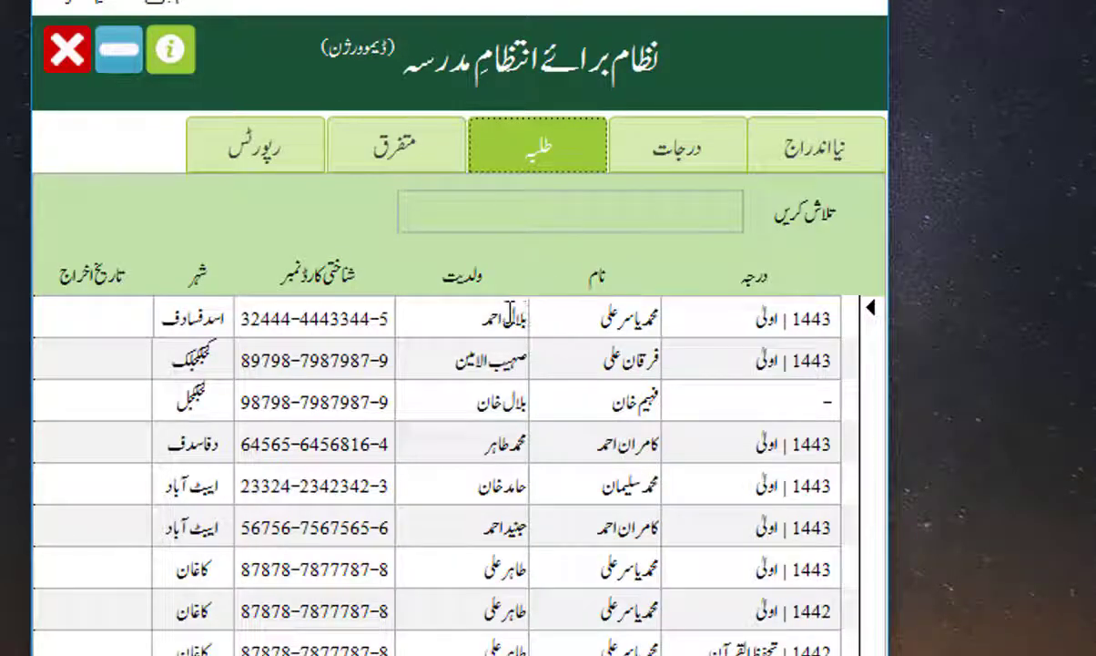
double_click(634, 315)
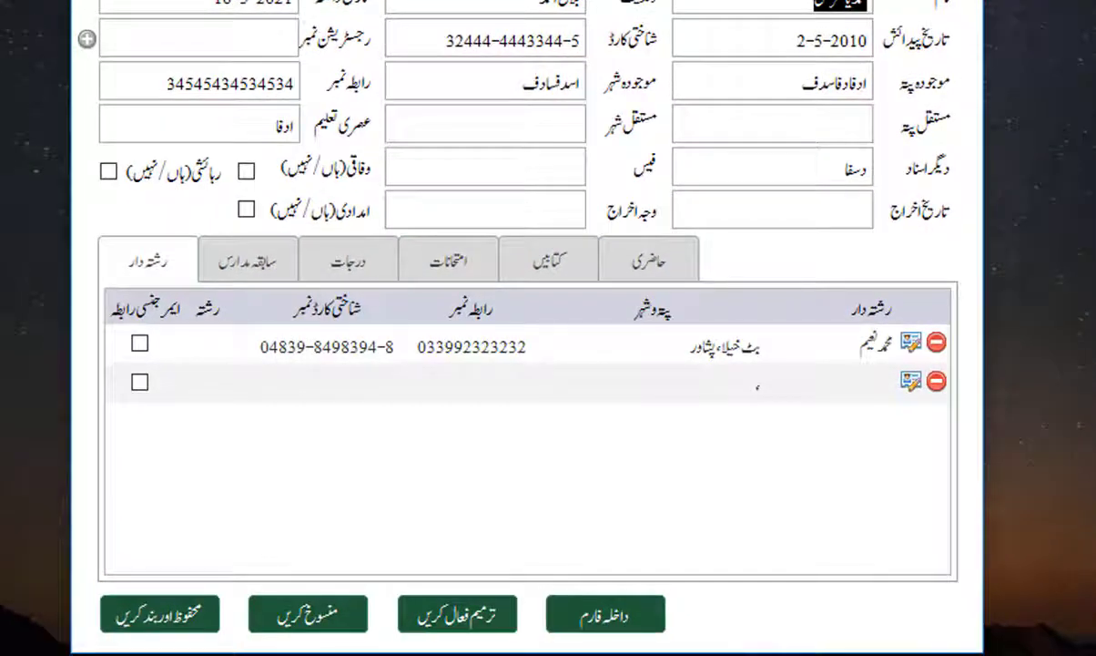
click(492, 622)
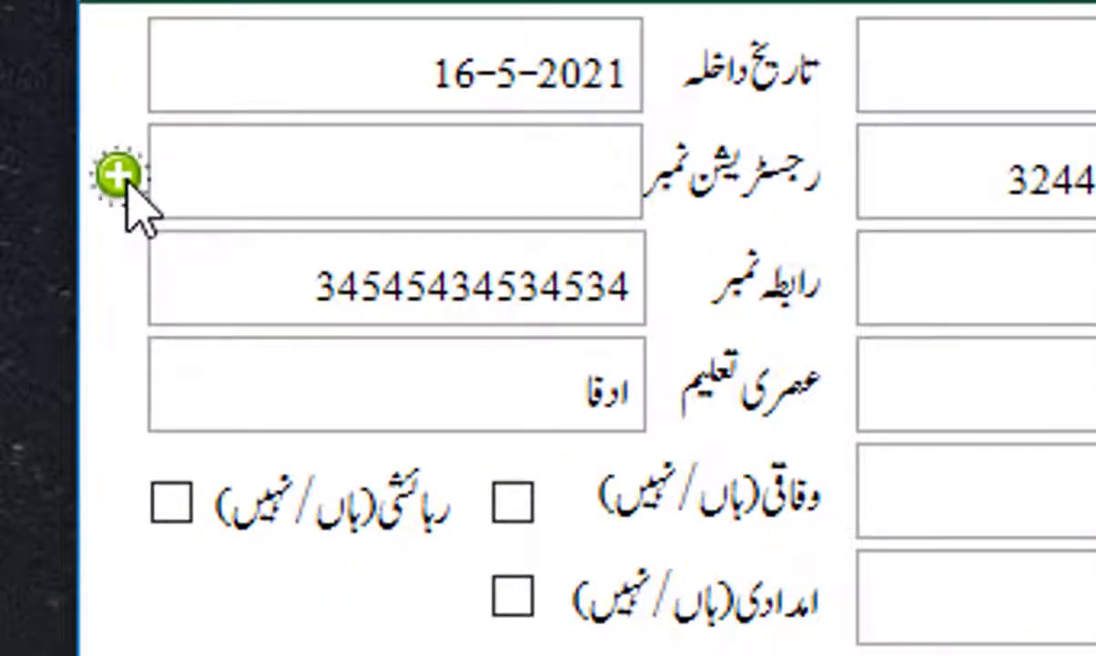
click(127, 181)
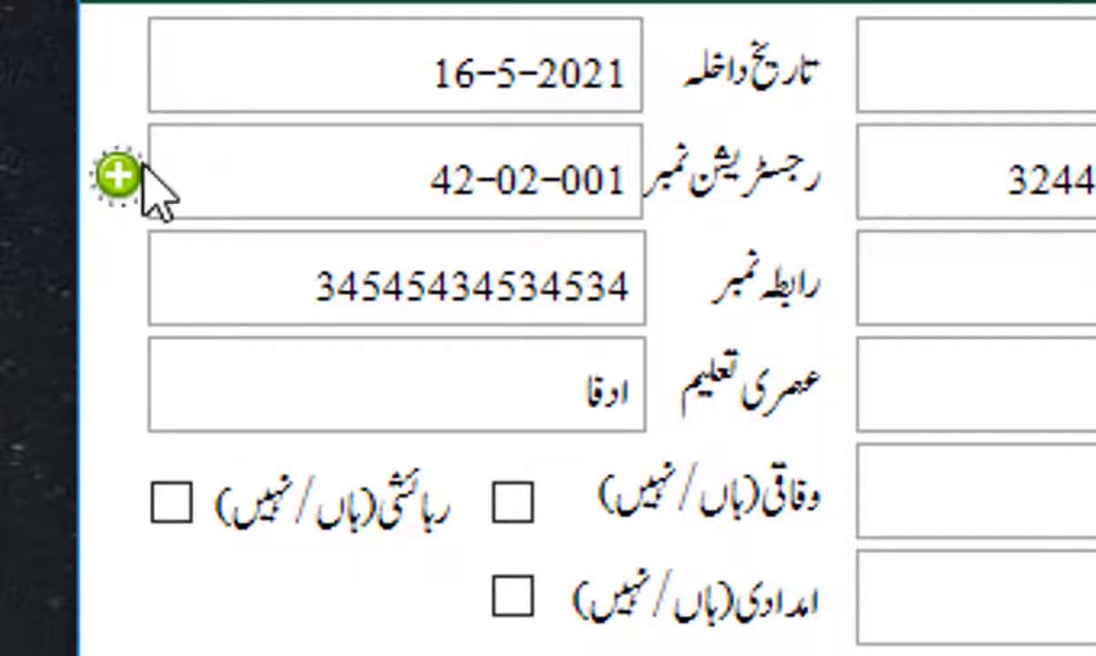
Review the year, class code and serial parts of the generated registration number, then save and close the student's record
drag(361, 169, 638, 171)
click(369, 160)
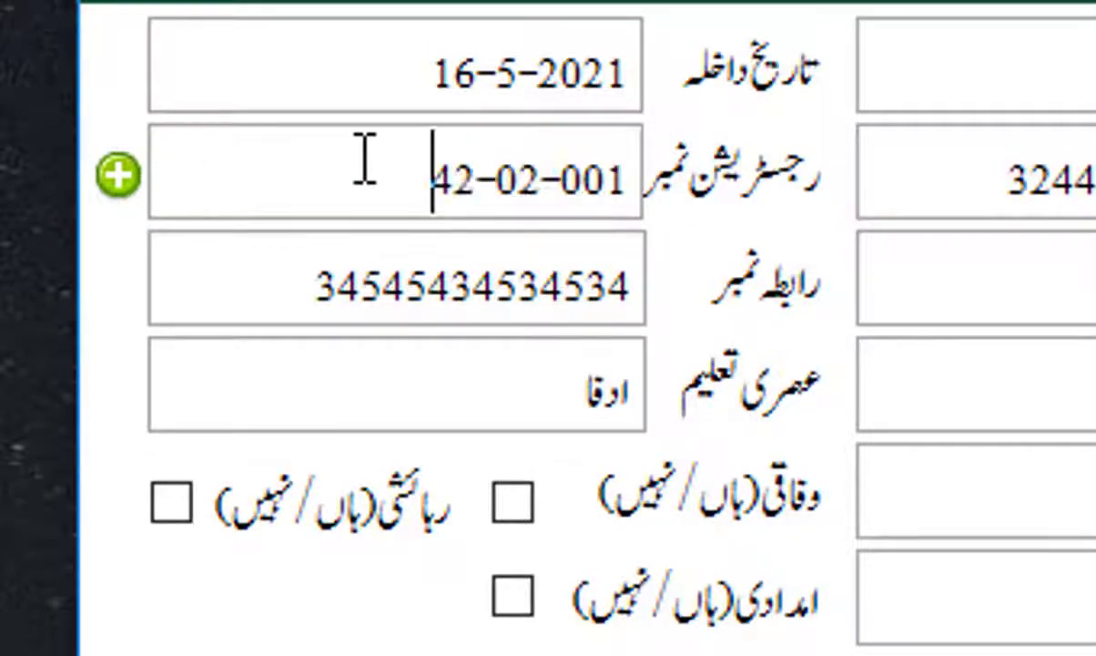
drag(477, 191, 377, 193)
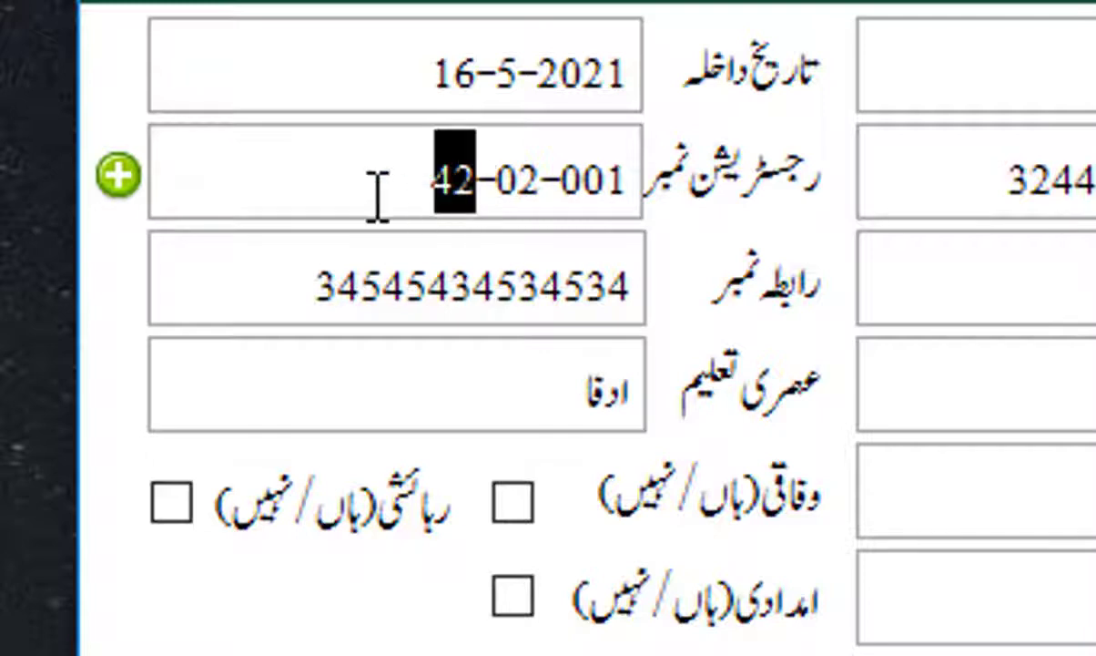
click(376, 193)
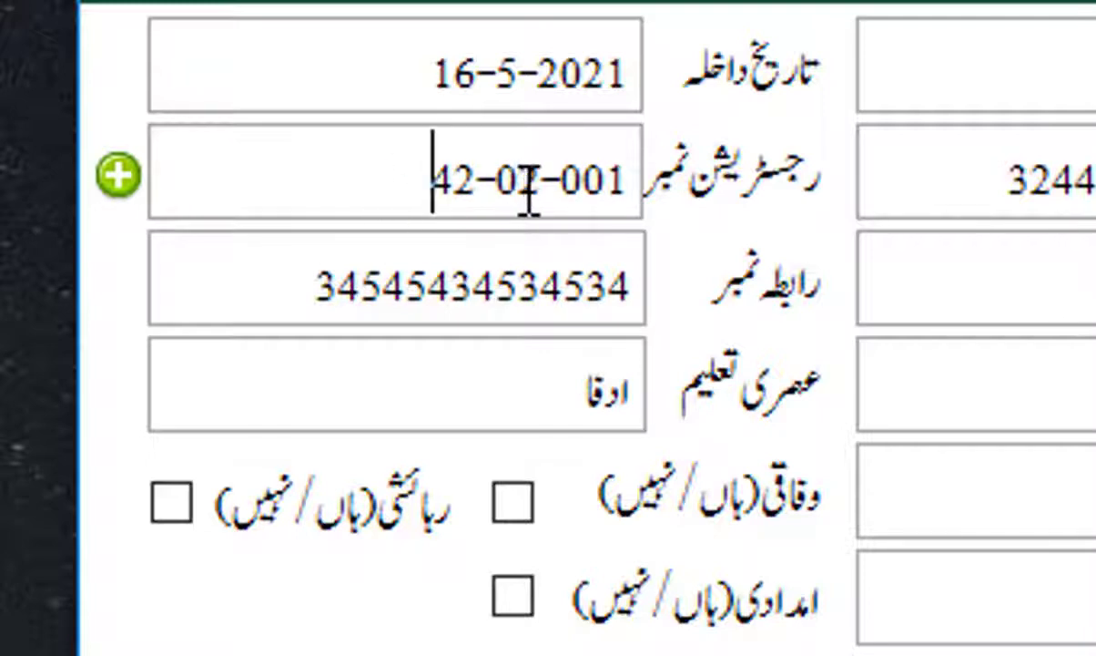
mouse_move(538, 185)
mouse_down()
mouse_move(521, 205)
mouse_move(501, 201)
mouse_move(549, 195)
mouse_up()
click(519, 173)
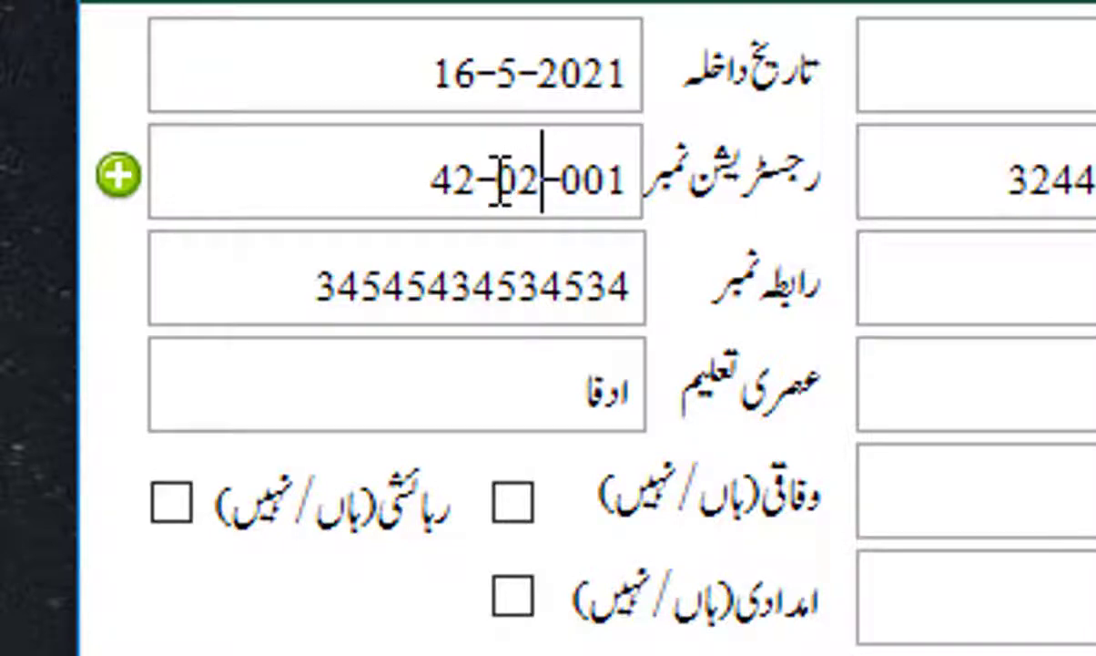
drag(628, 187, 557, 192)
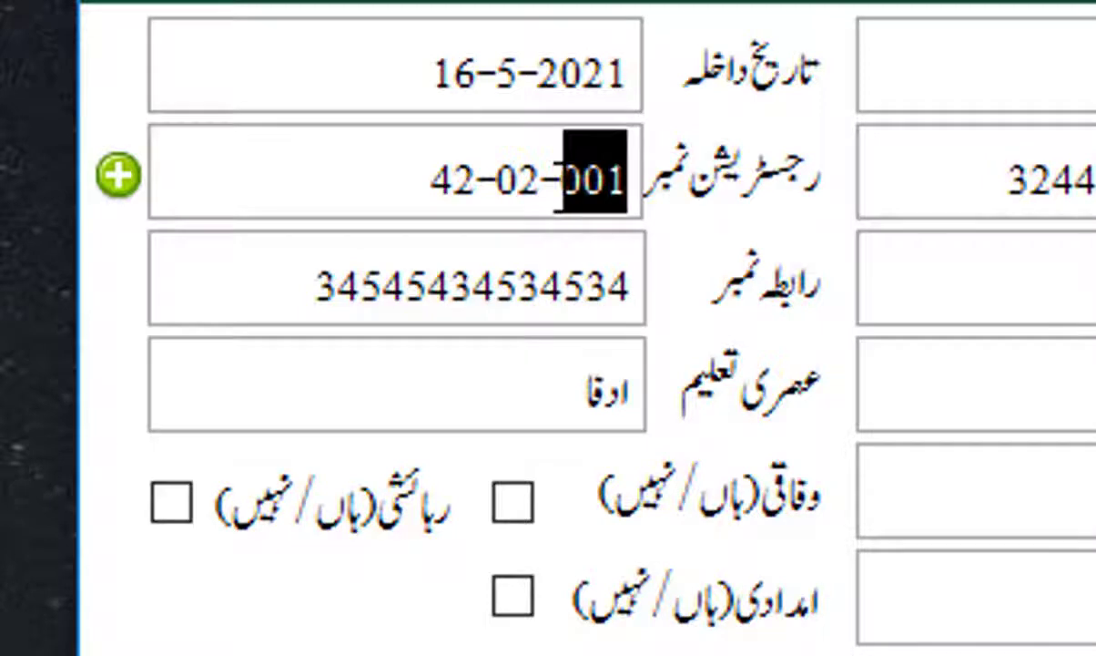
click(610, 185)
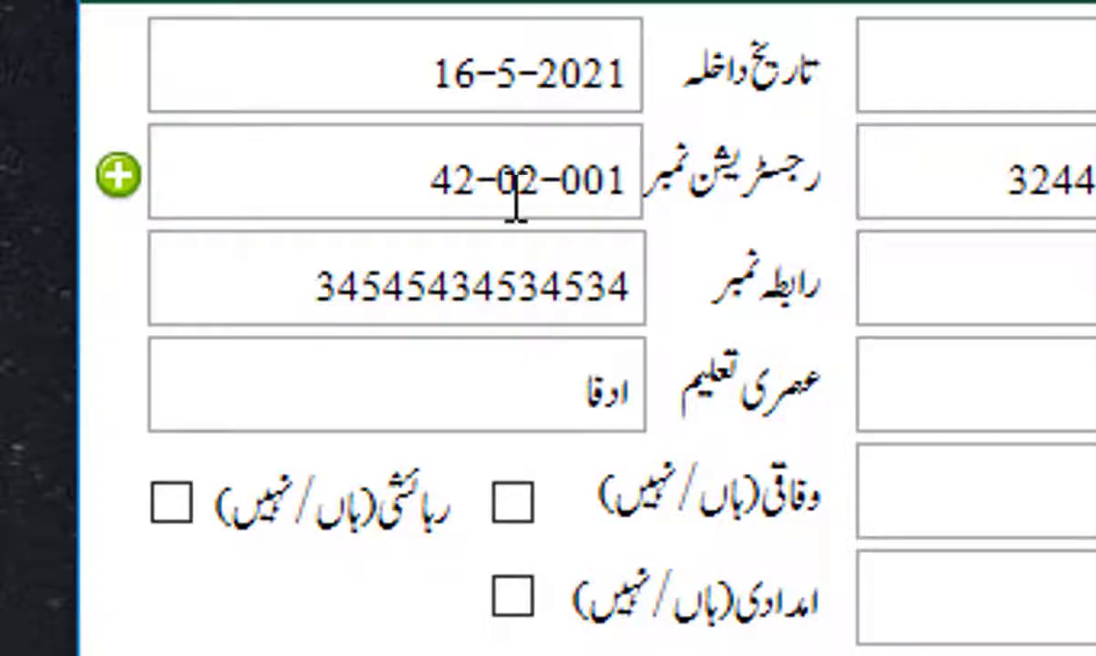
drag(391, 176, 487, 147)
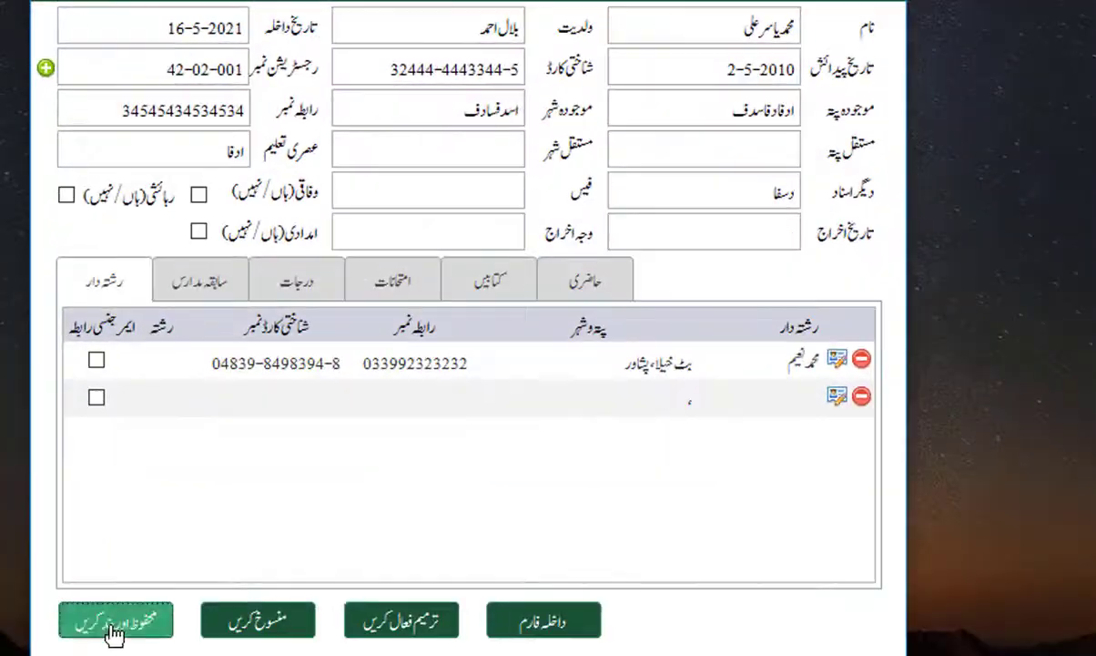
click(108, 631)
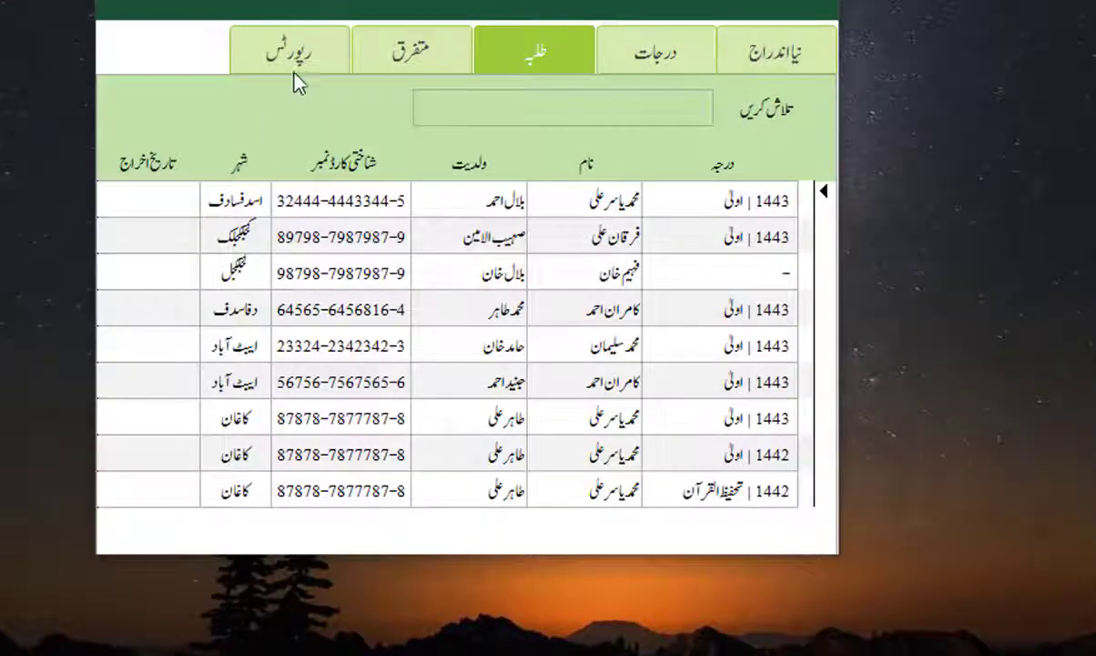
Turn on the four-digit year for registration numbers in the basic settings, then save and close the settings
click(373, 53)
click(225, 225)
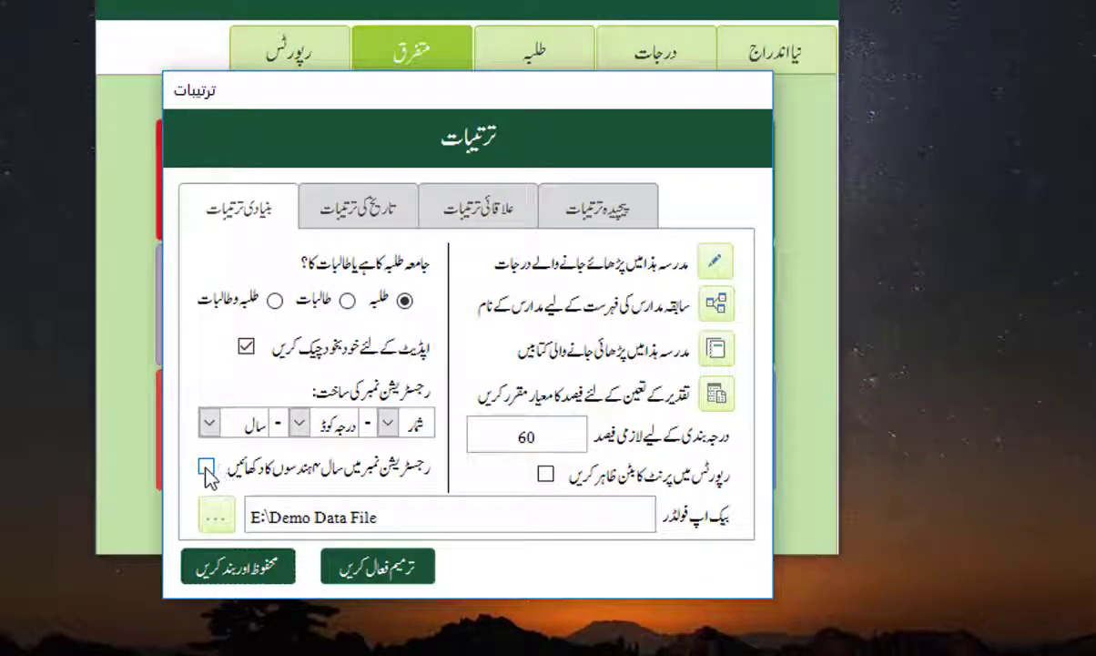
click(355, 574)
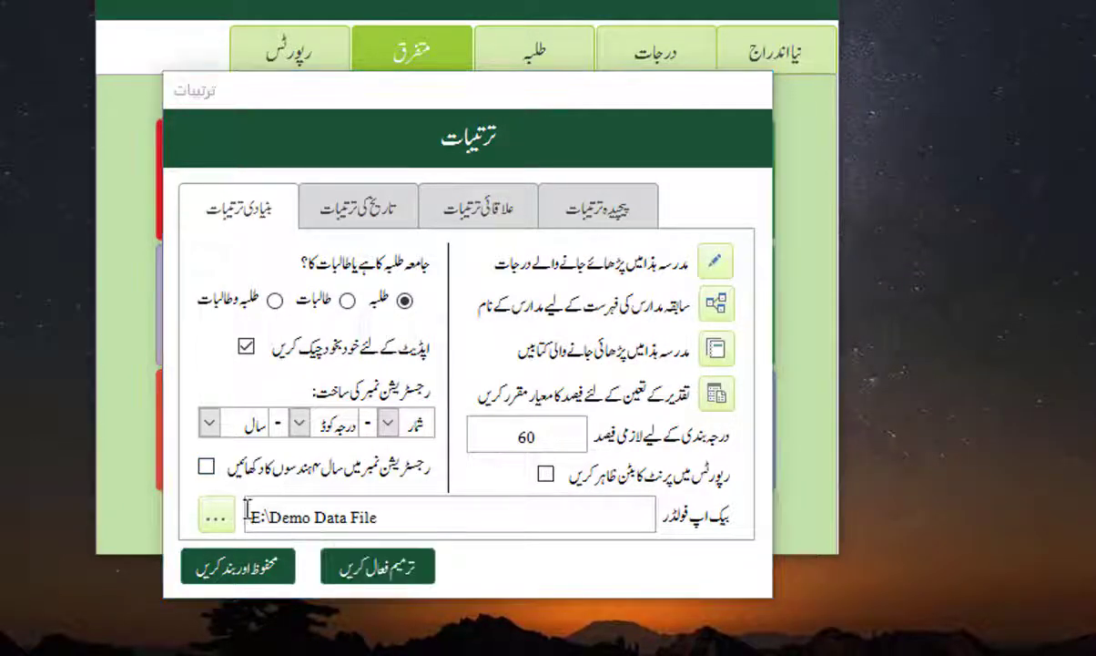
click(207, 468)
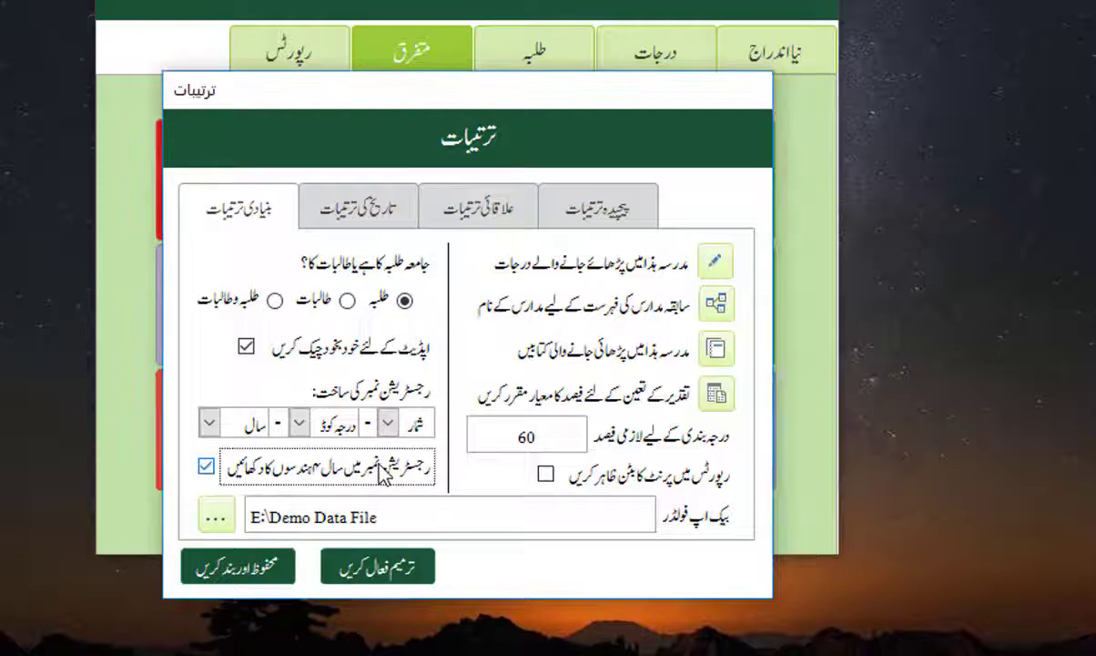
click(241, 575)
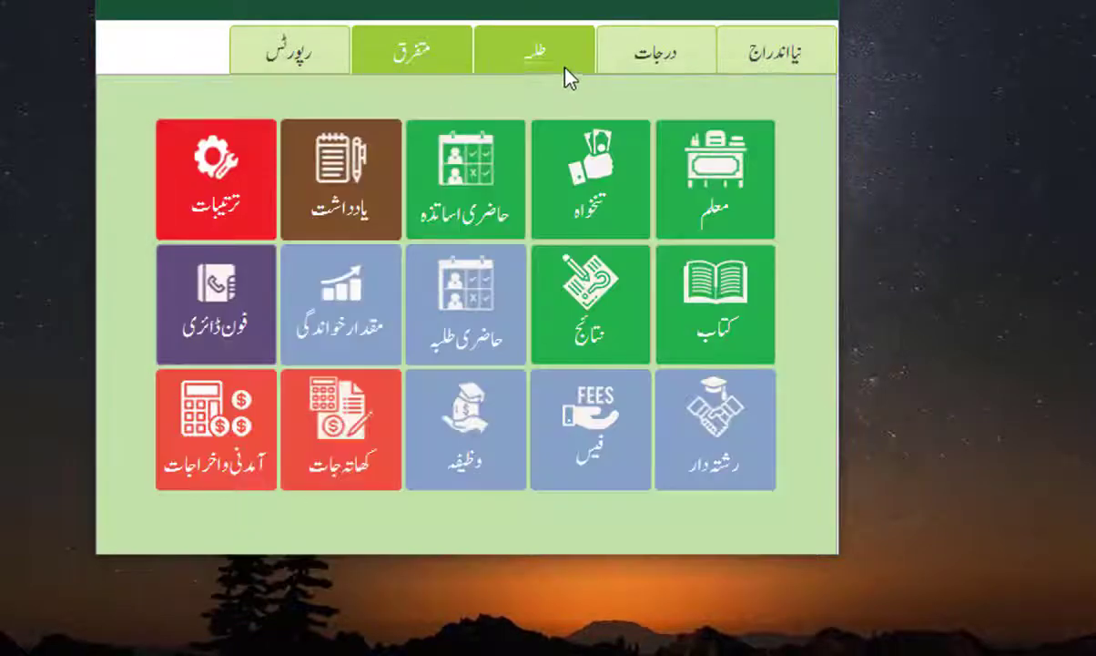
Open the first student's record, extend the registration number's year part to 1442, review the number's parts, then save and close the record
click(542, 66)
double_click(477, 202)
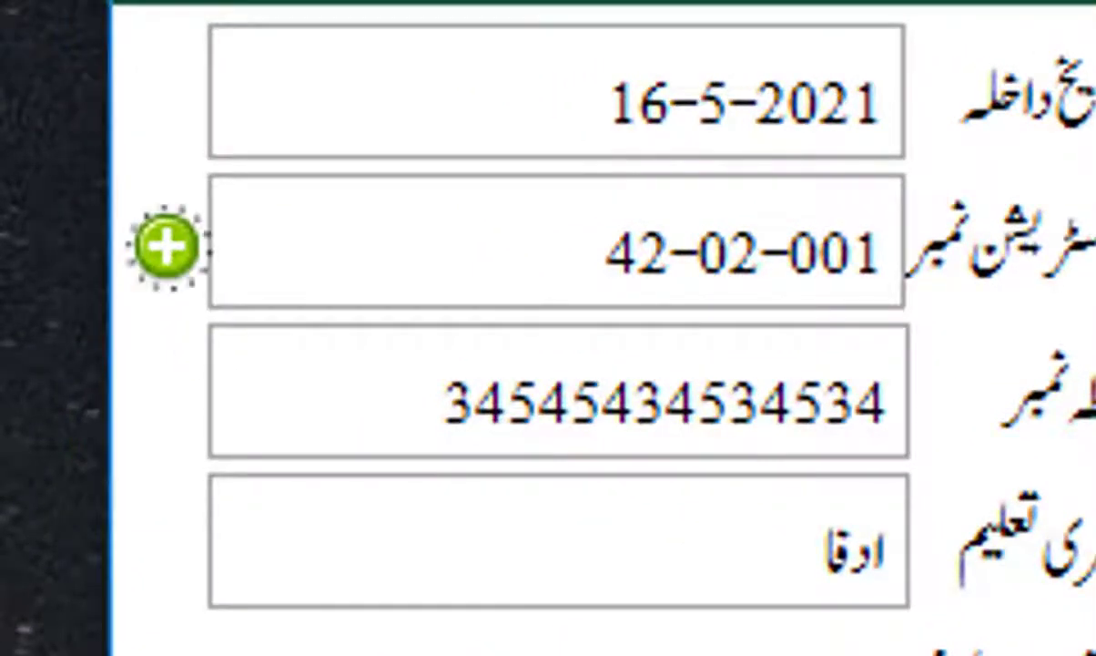
text(14)
drag(489, 232, 652, 219)
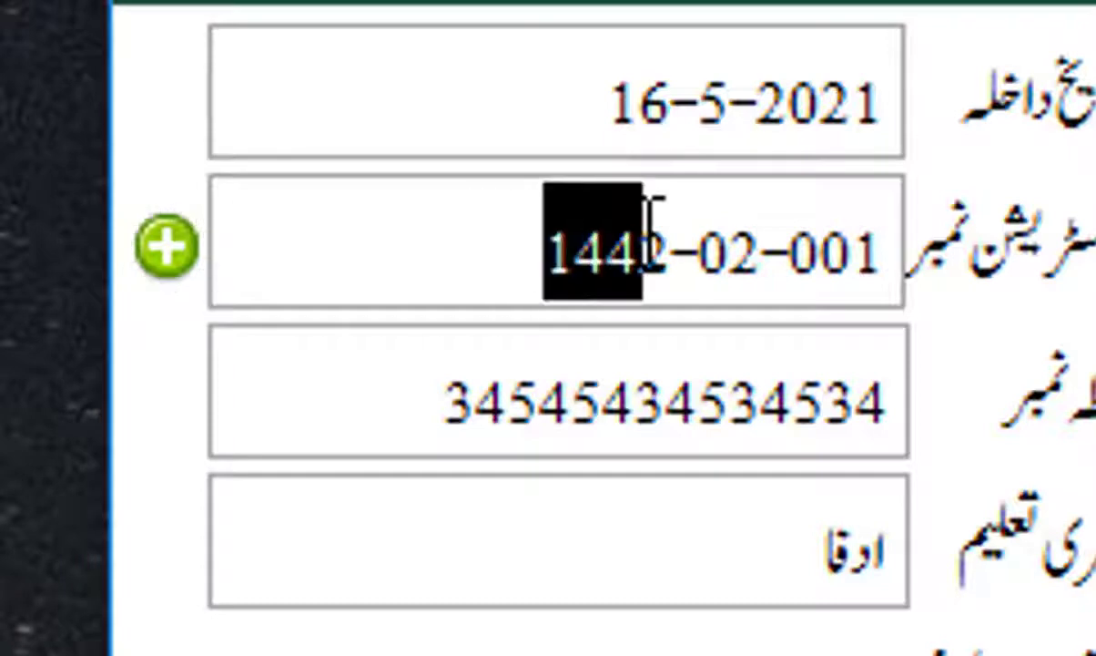
click(497, 256)
drag(498, 257, 888, 255)
click(844, 257)
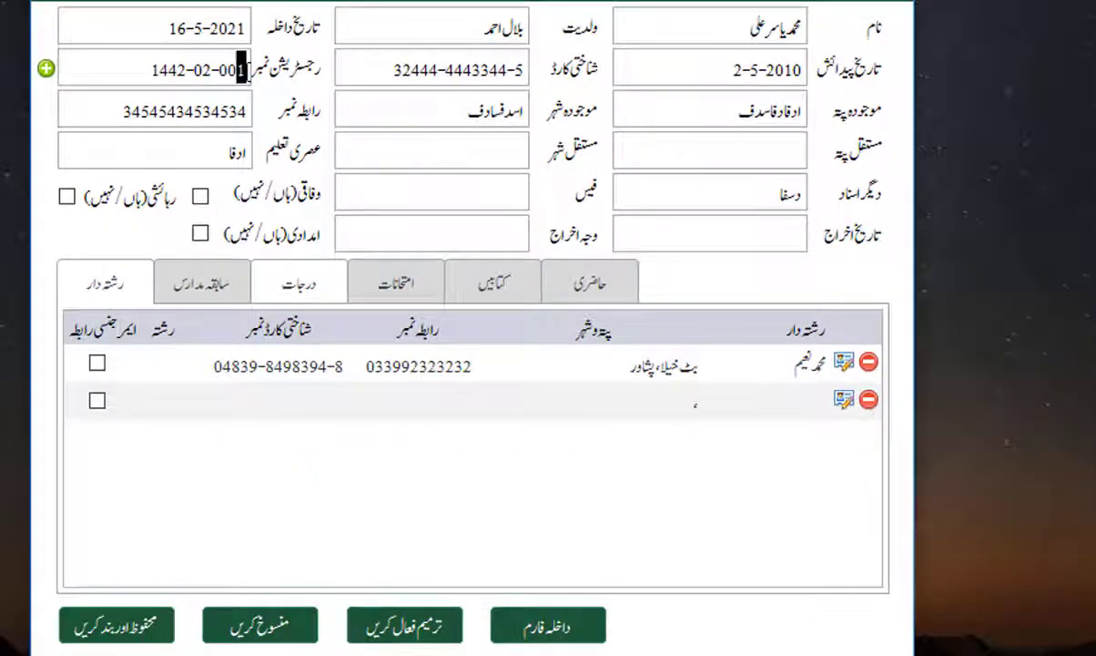
click(115, 629)
Open the second student's record, enable editing, generate a registration number and review its parts, then save and close the record
double_click(593, 233)
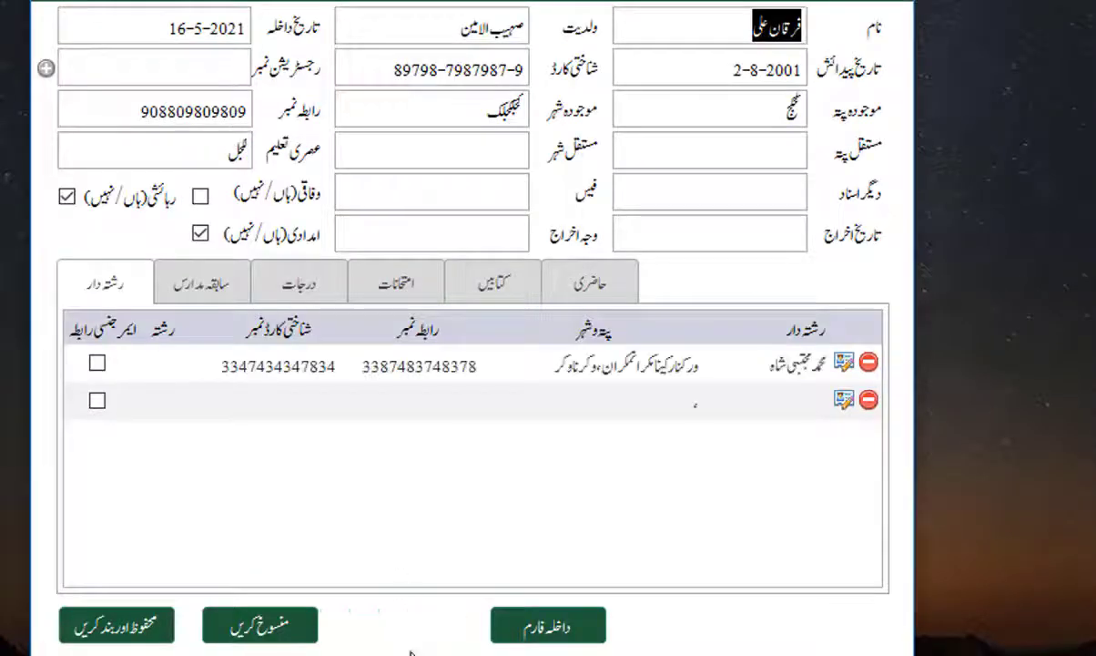
click(403, 638)
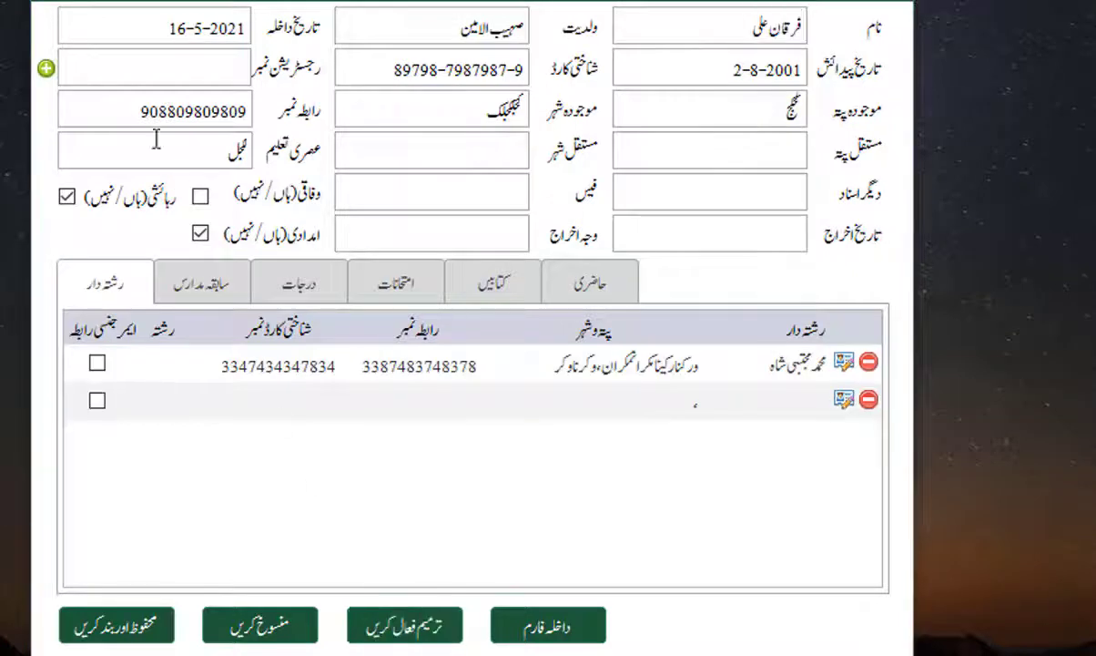
click(46, 69)
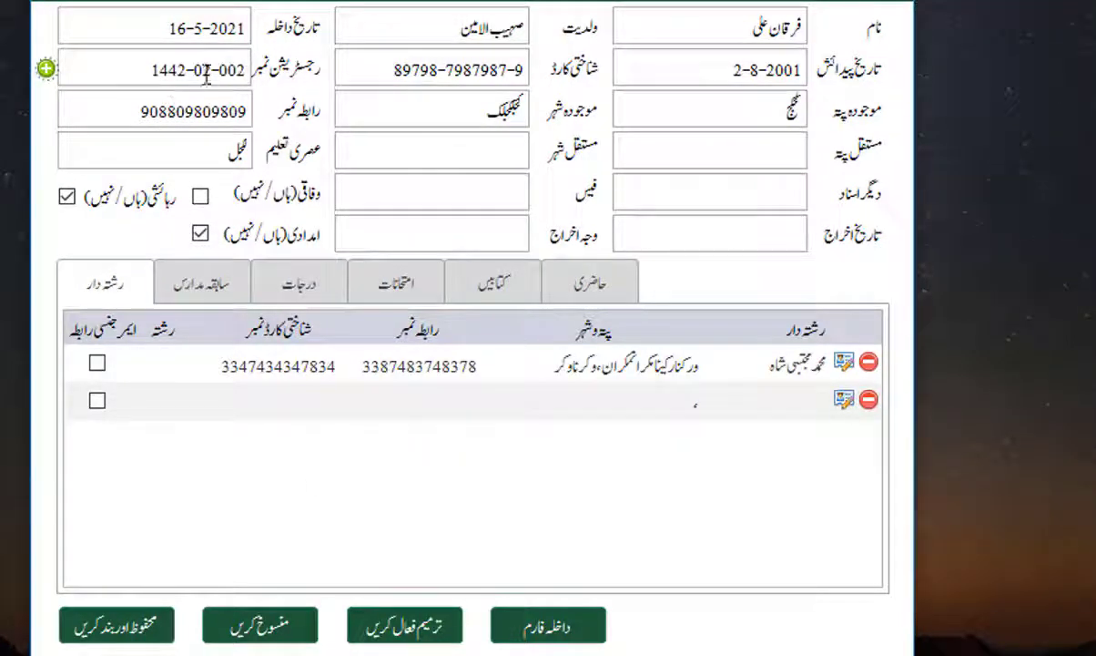
drag(146, 71, 223, 90)
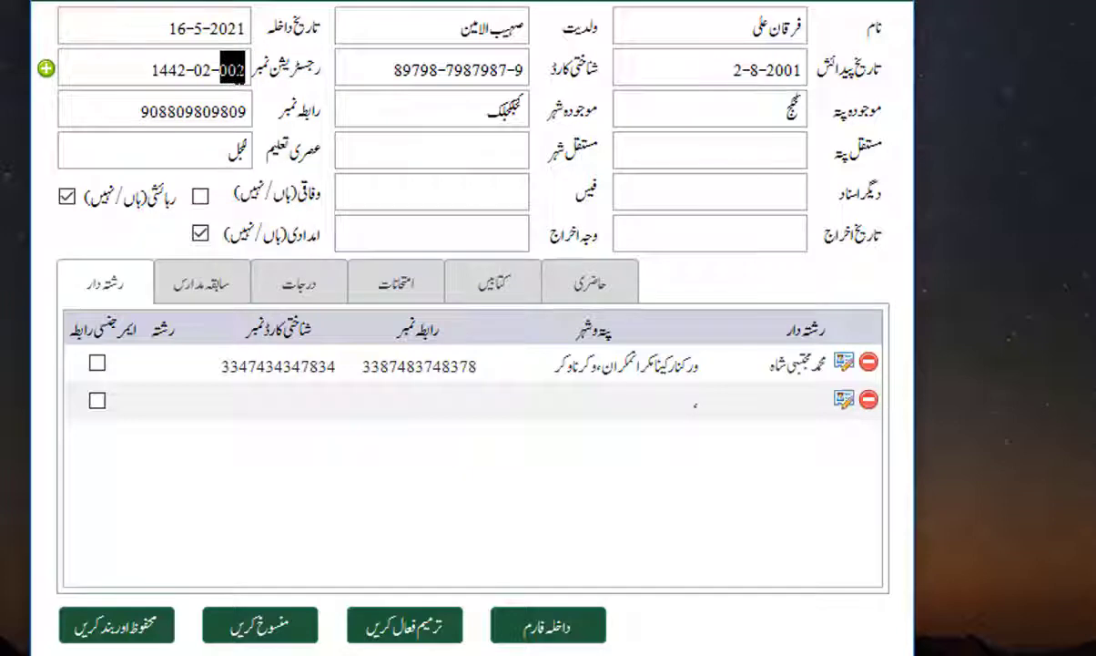
click(246, 70)
key(shift+Left)
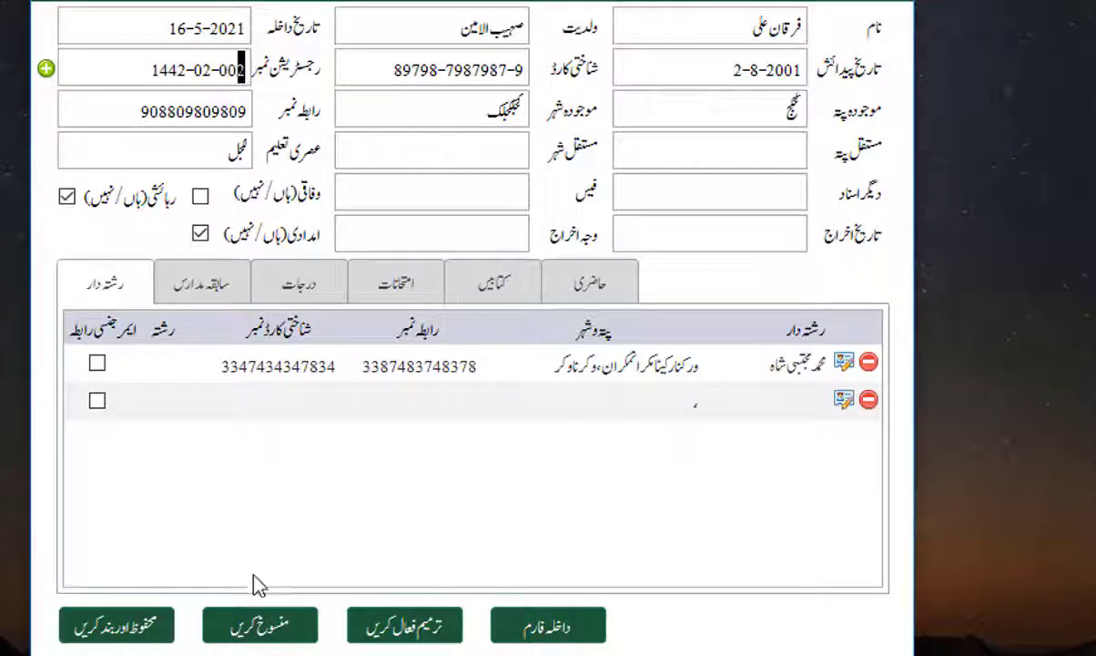
click(148, 630)
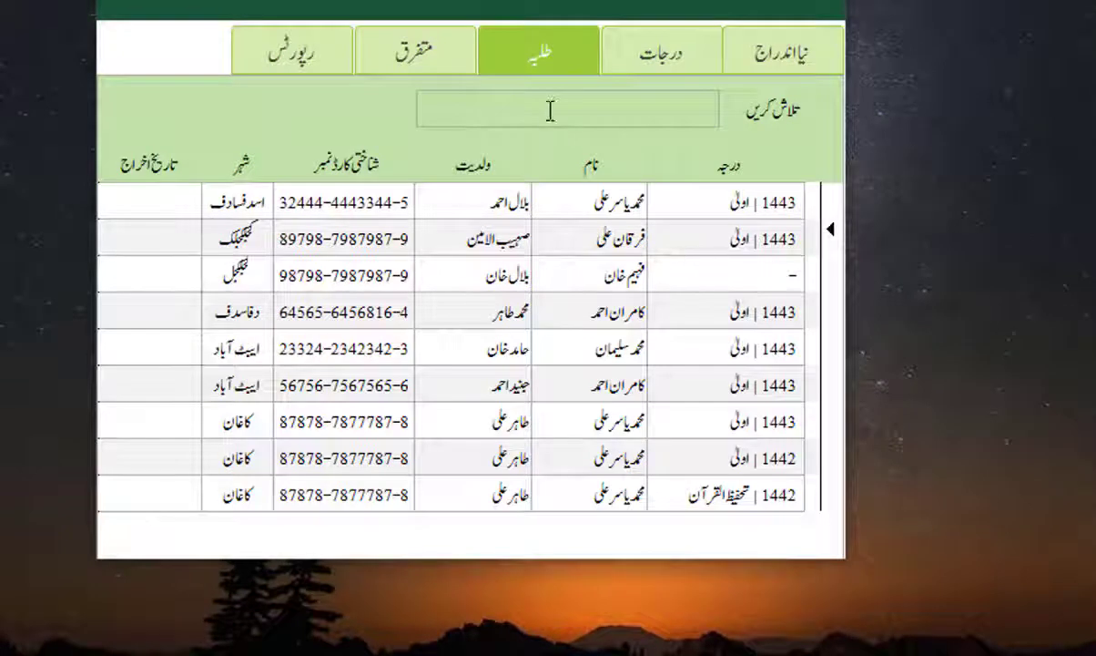
Clear the class codes of all four classes in the settings' list of taught classes, then save and close the settings
click(402, 54)
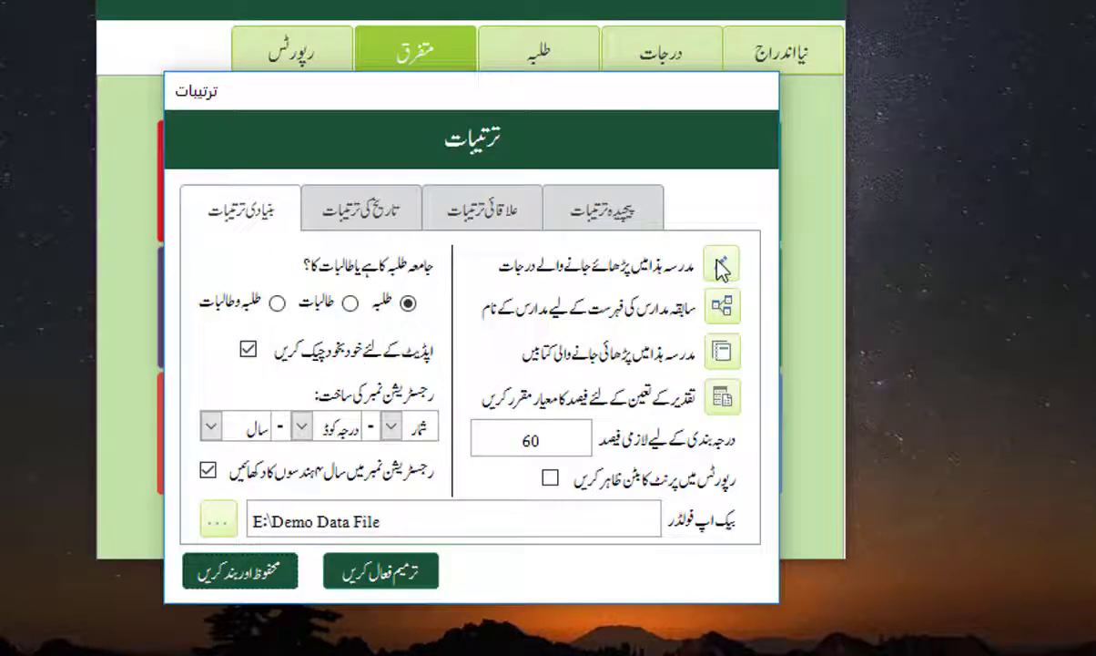
click(719, 263)
click(769, 84)
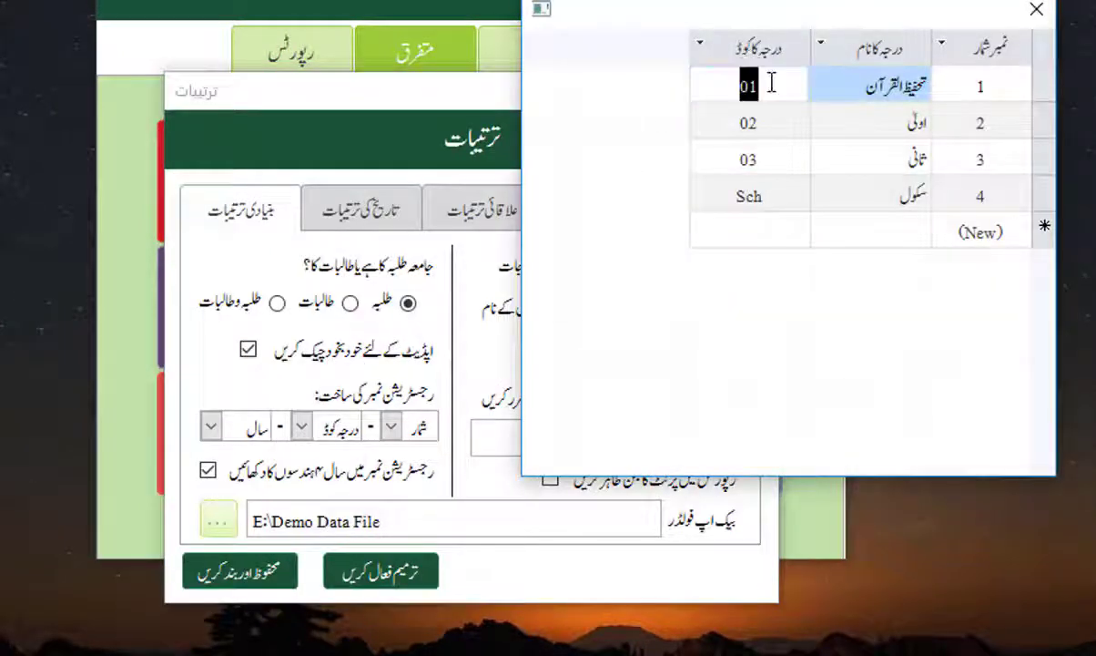
key(BackSpace)
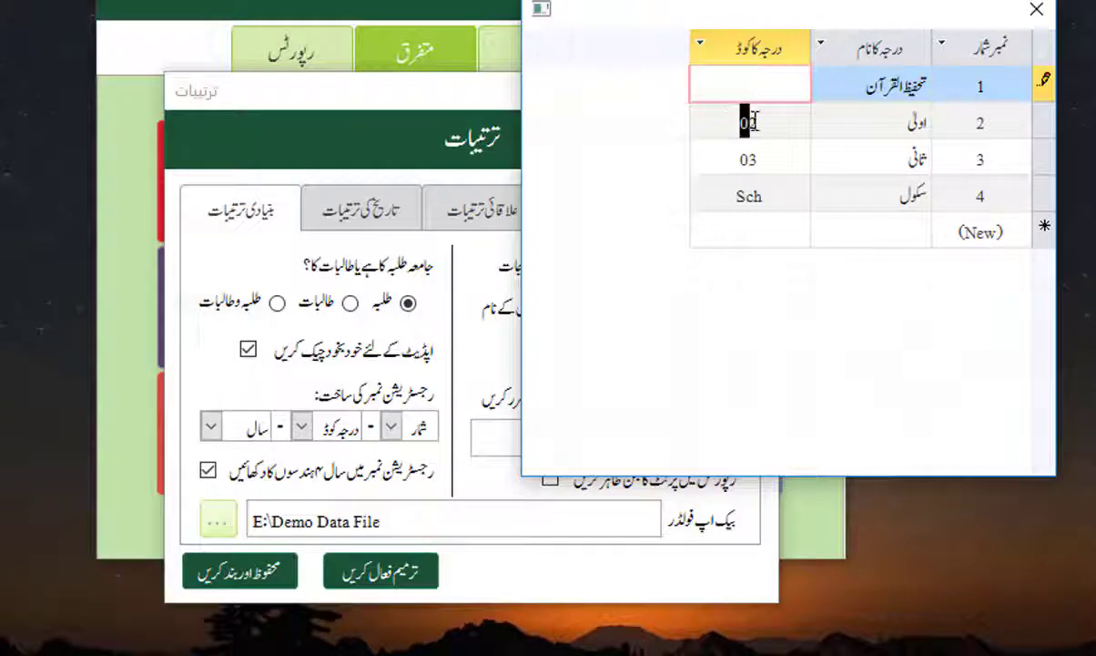
click(756, 119)
key(BackSpace)
click(761, 160)
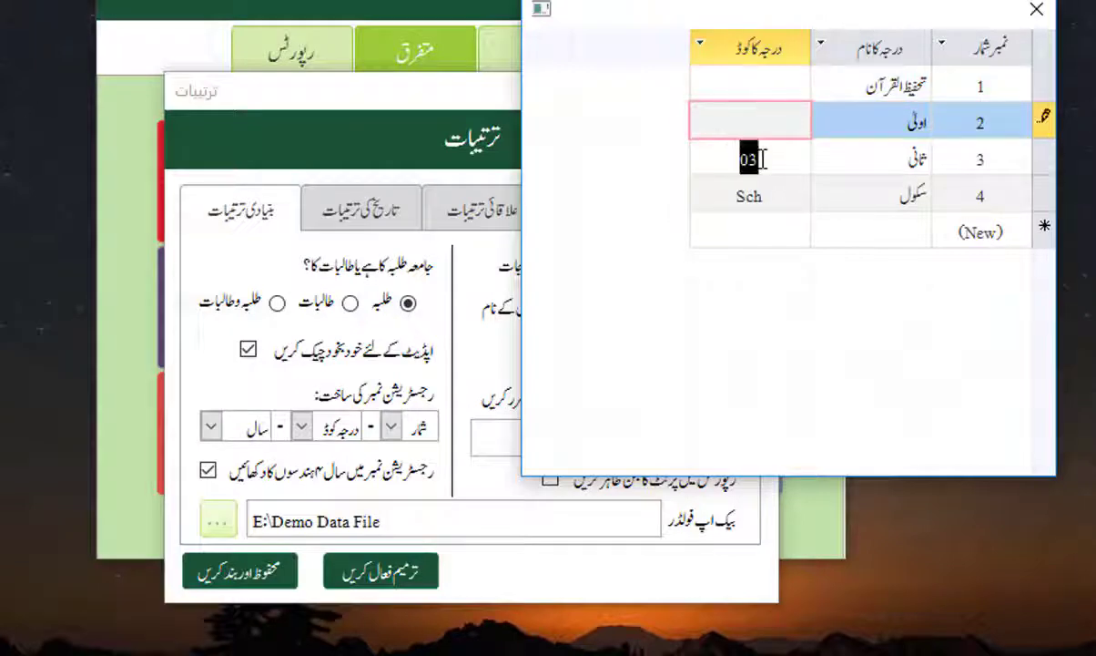
key(BackSpace)
click(730, 206)
key(BackSpace)
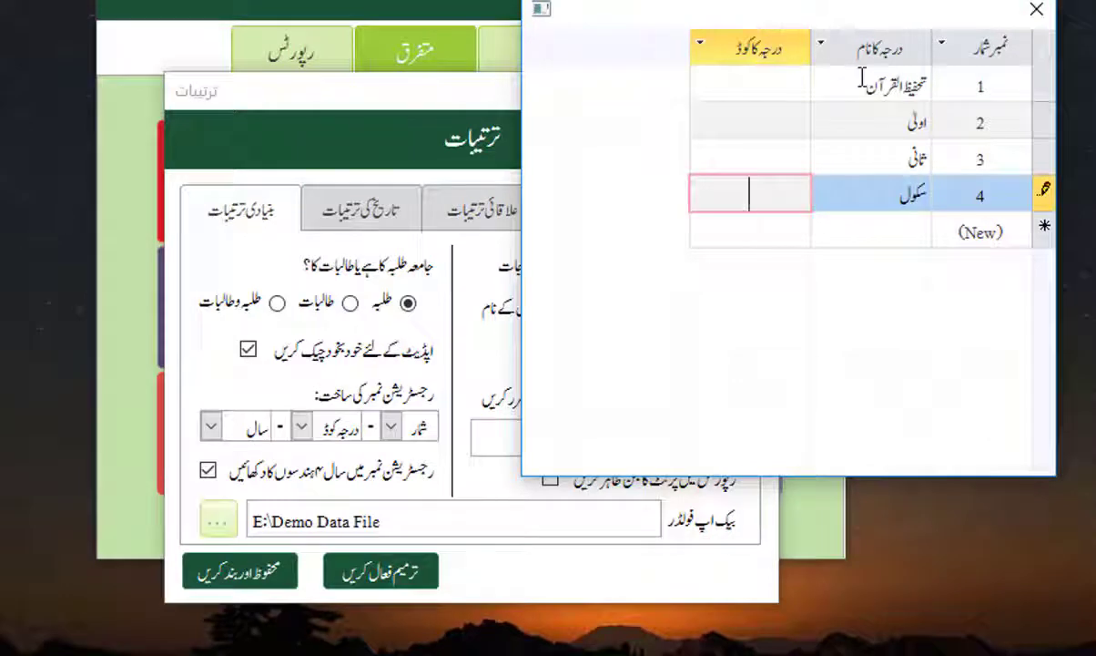
click(1038, 15)
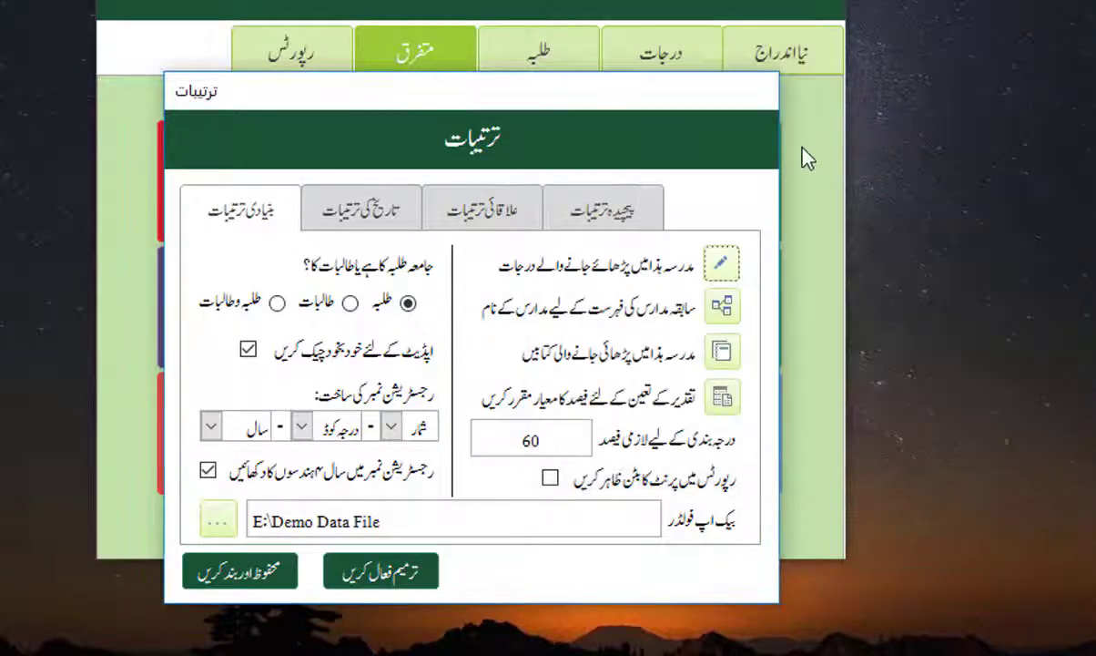
click(256, 577)
Open the fifth student's record from the طلبہ list, enable editing and try to generate a registration number without class codes, then close the record
click(544, 60)
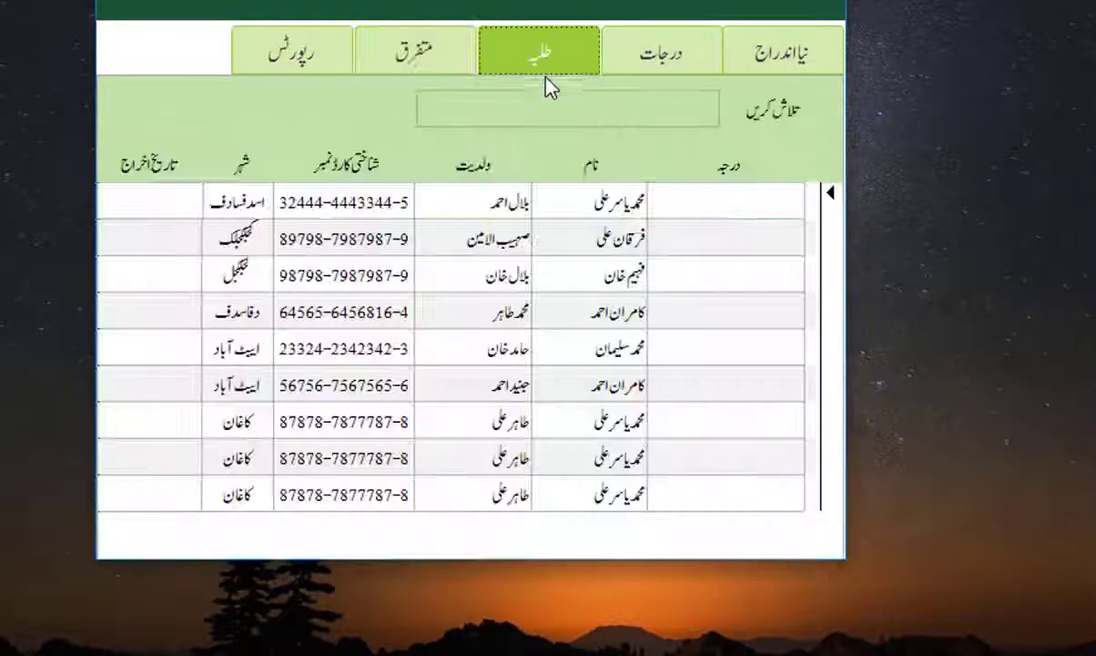
double_click(615, 345)
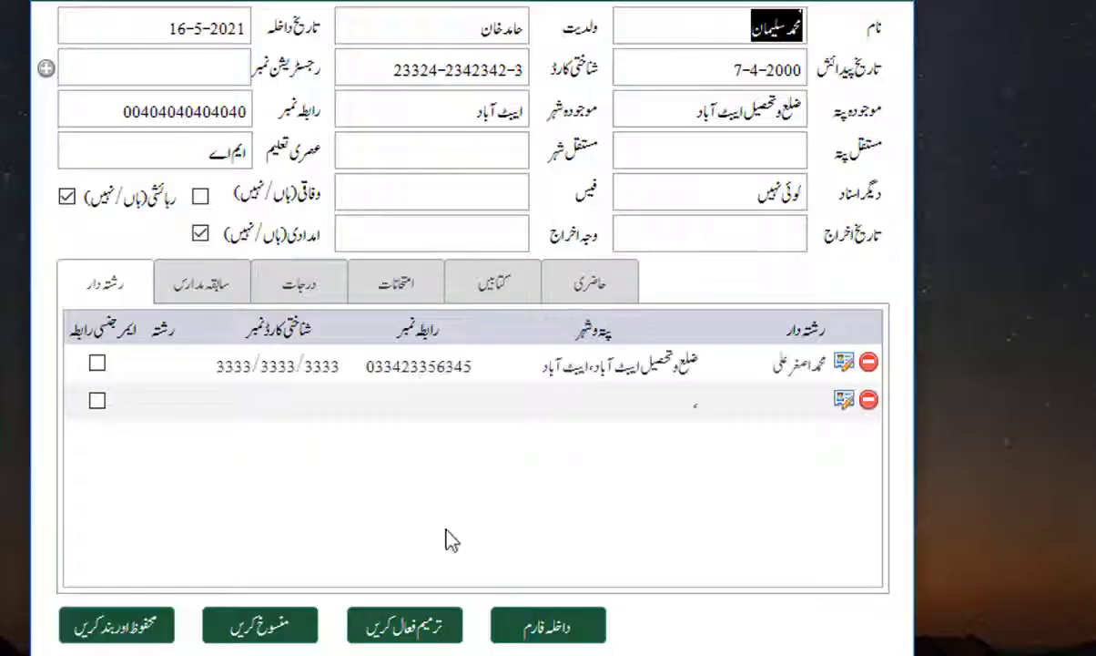
click(408, 627)
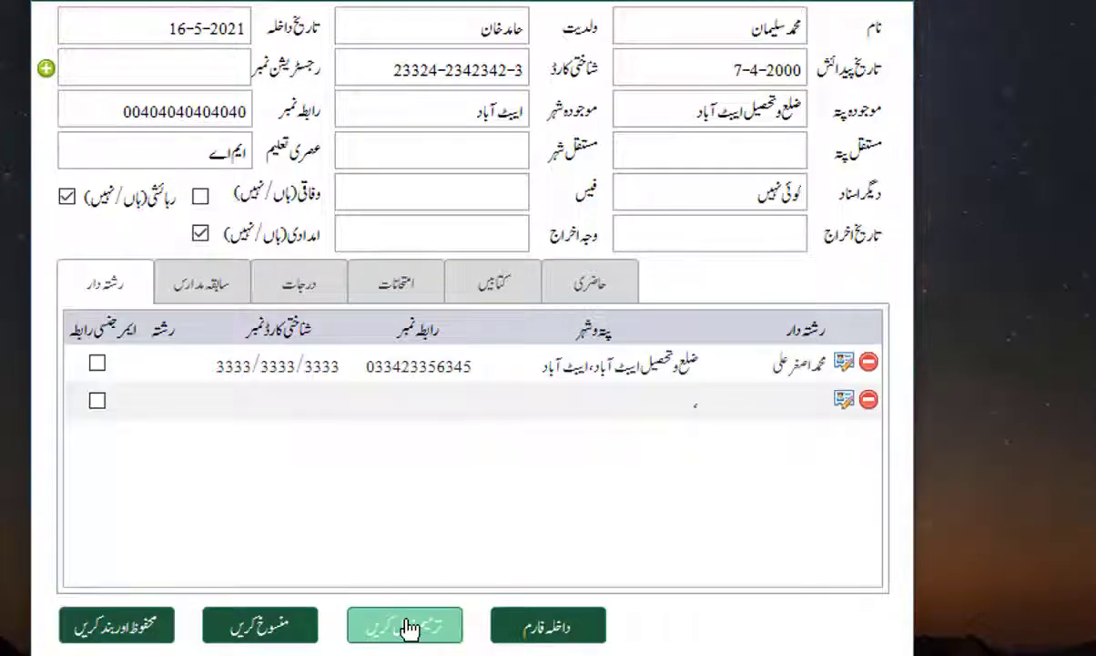
click(45, 69)
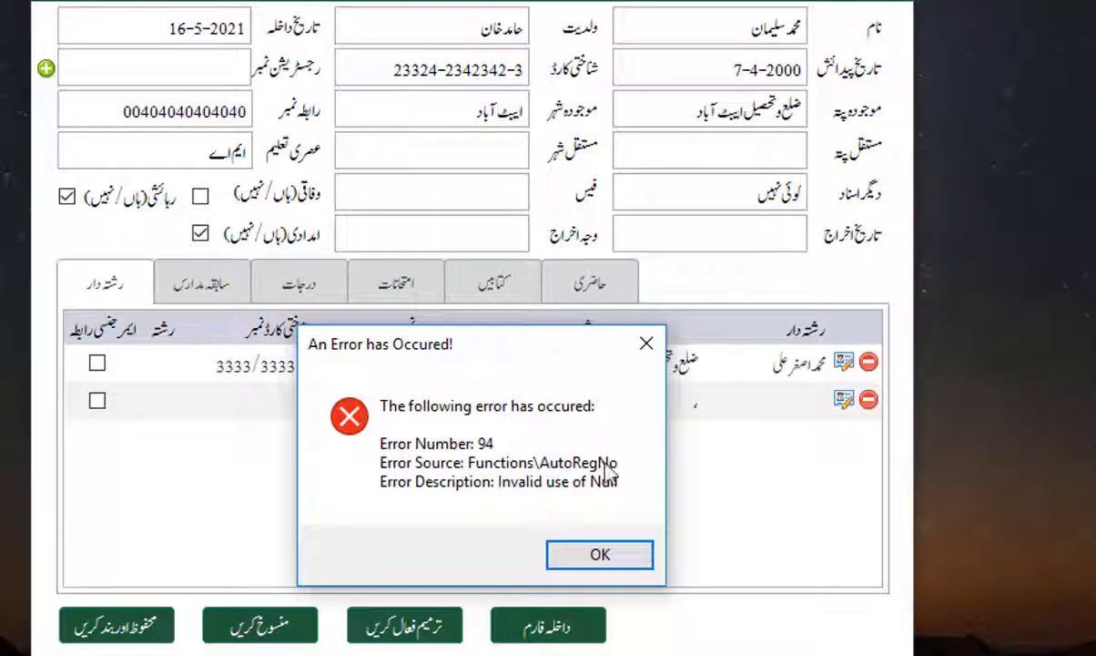
click(599, 555)
click(161, 628)
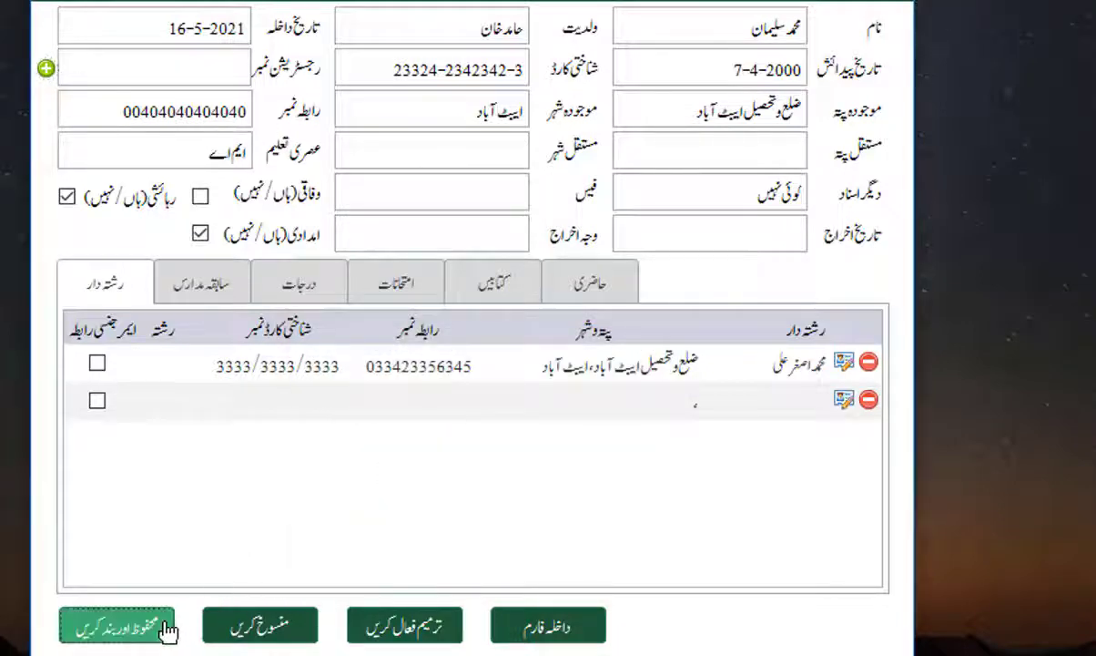
Enter class codes 01, 02, 03 and 04 for تحفیظ القرآن, اولیٰ, ثانی and سکول in the settings' class list, then save and close the settings
click(415, 51)
click(210, 168)
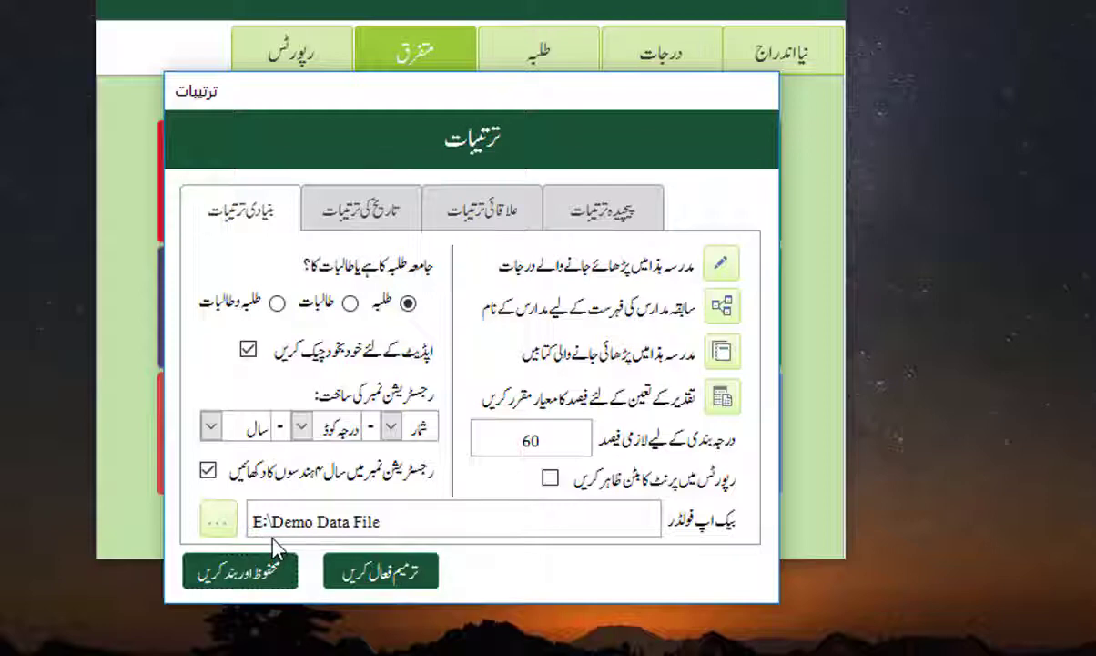
click(264, 573)
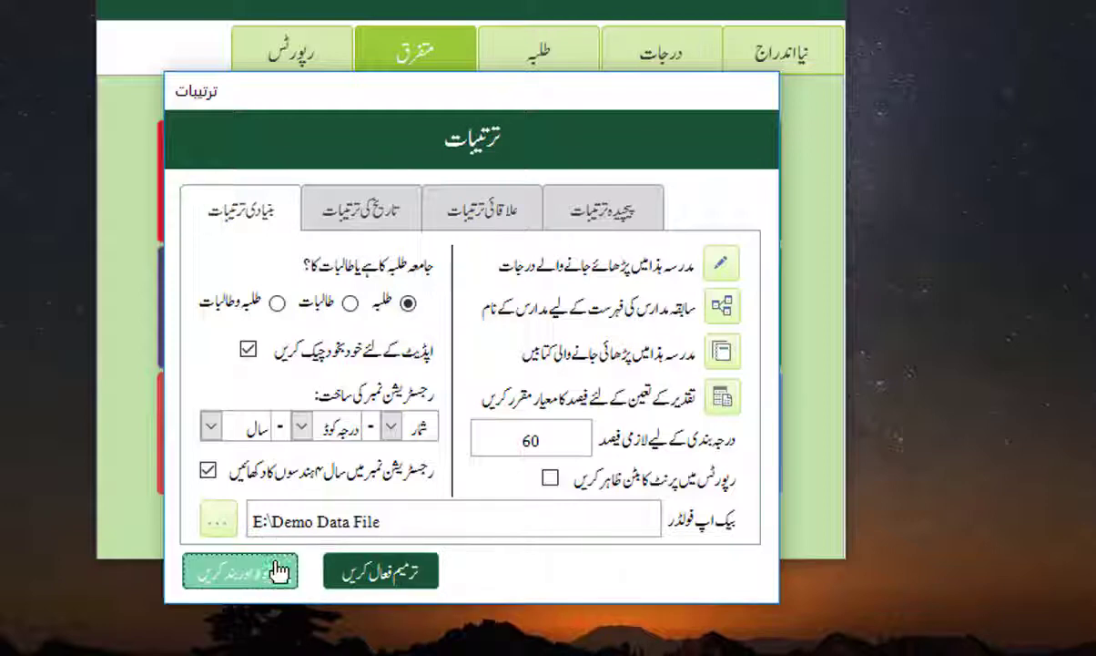
click(721, 264)
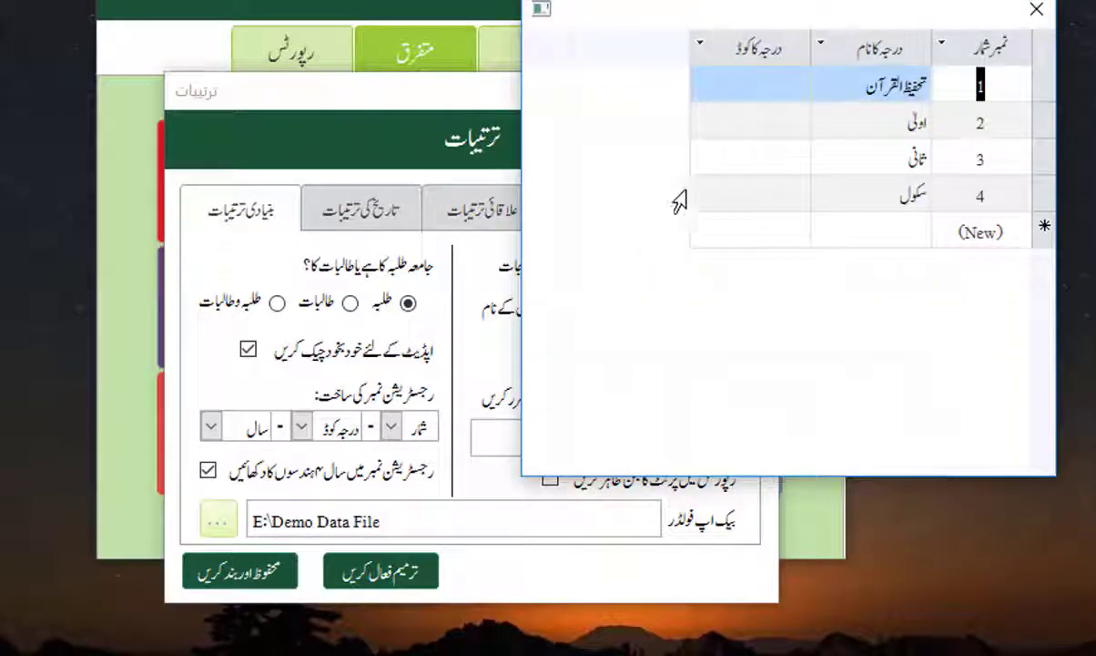
click(761, 81)
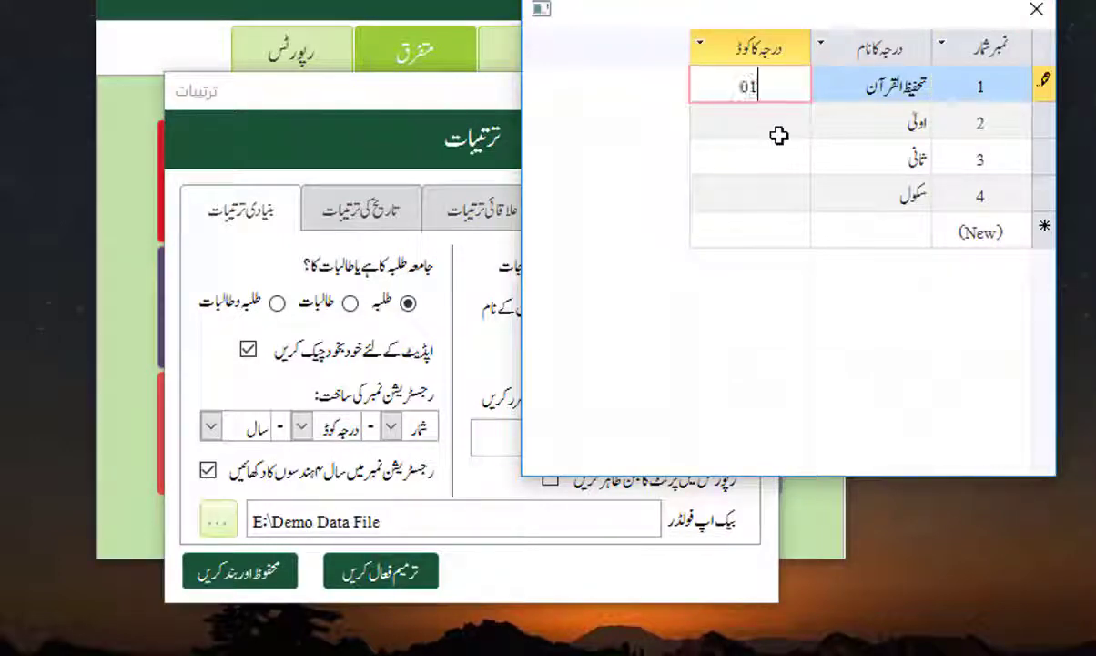
click(778, 134)
text(02)
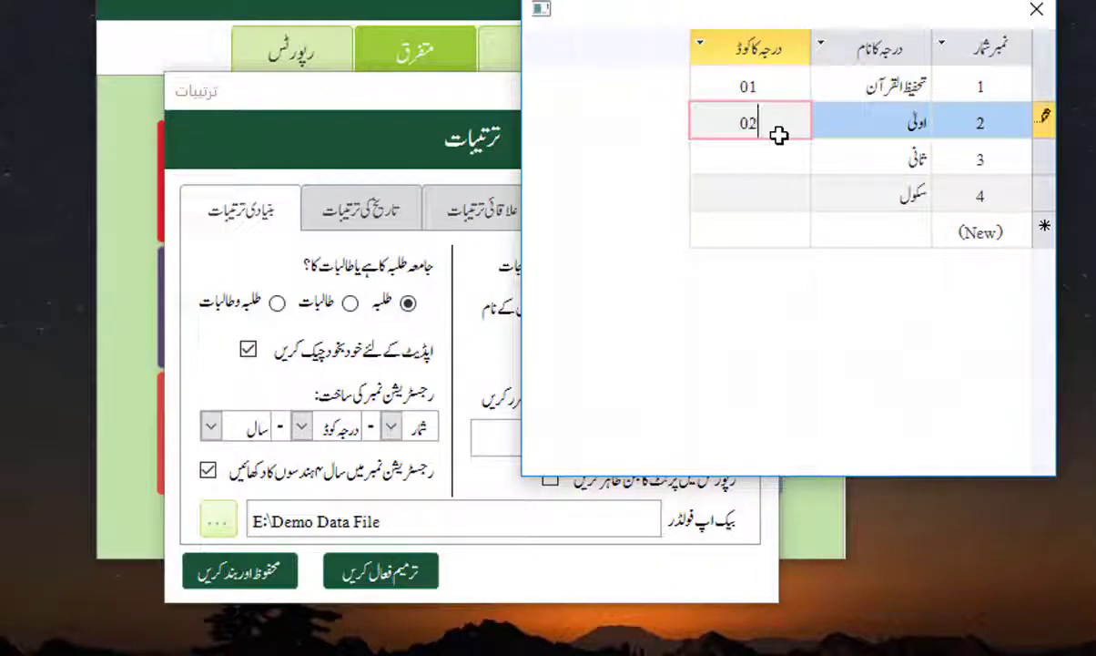
key(Return)
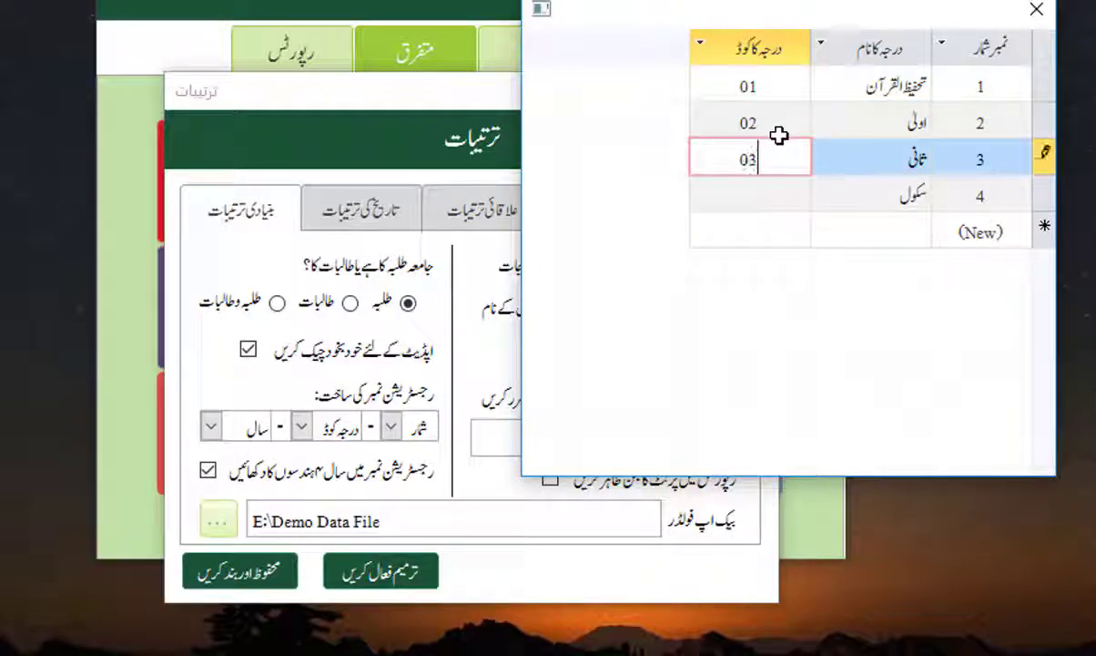
text(03)
key(Return)
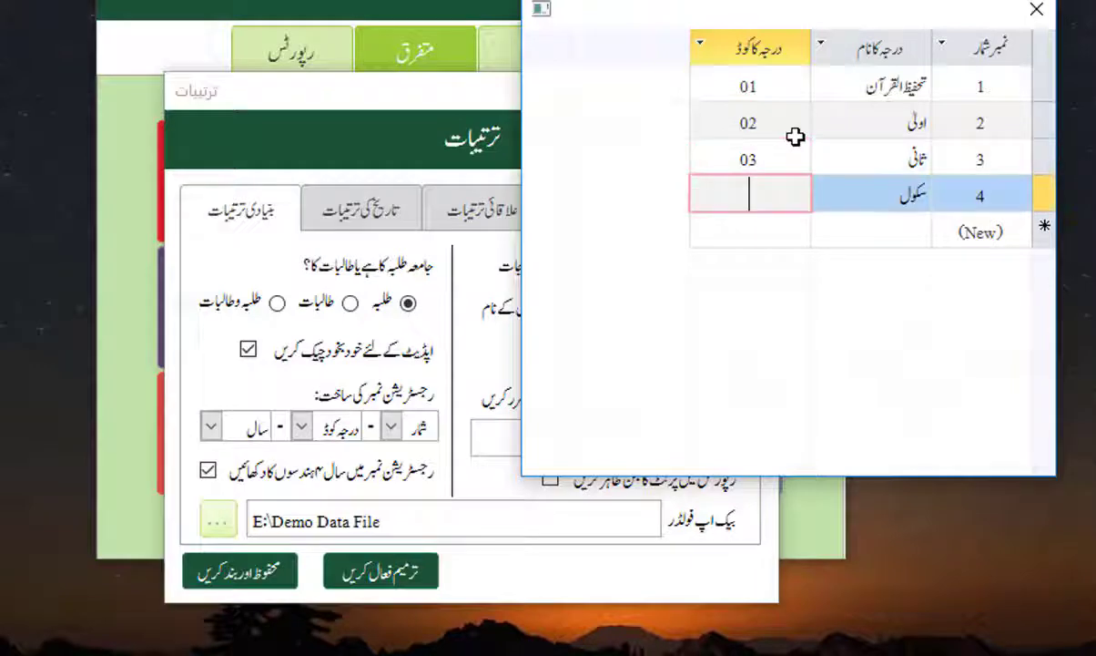
text(04)
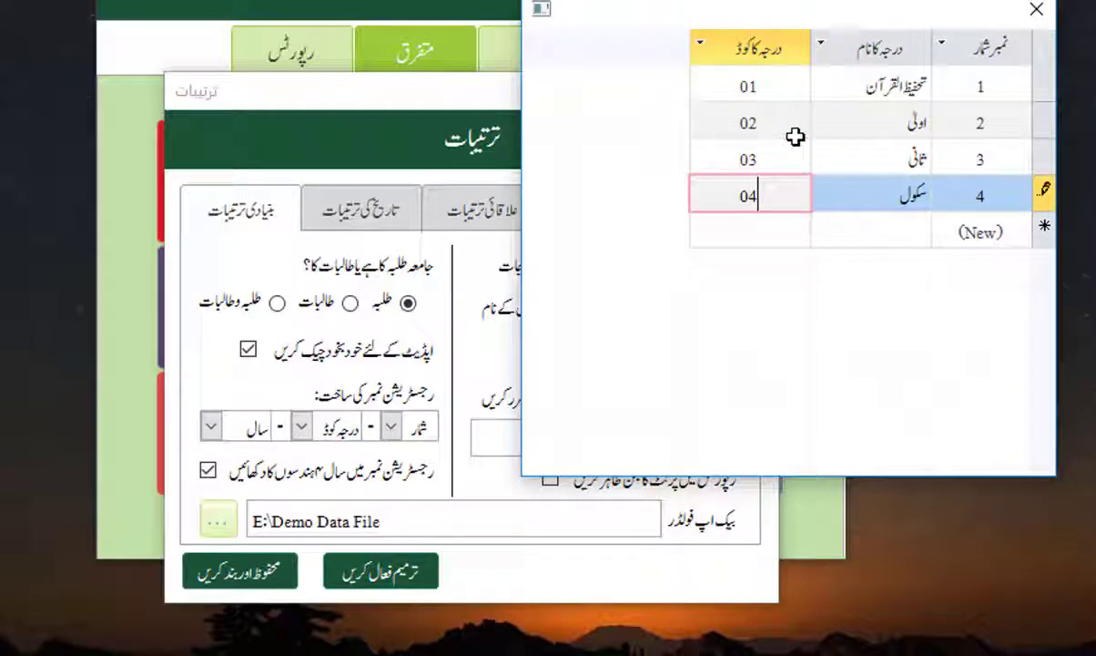
click(1037, 9)
click(251, 567)
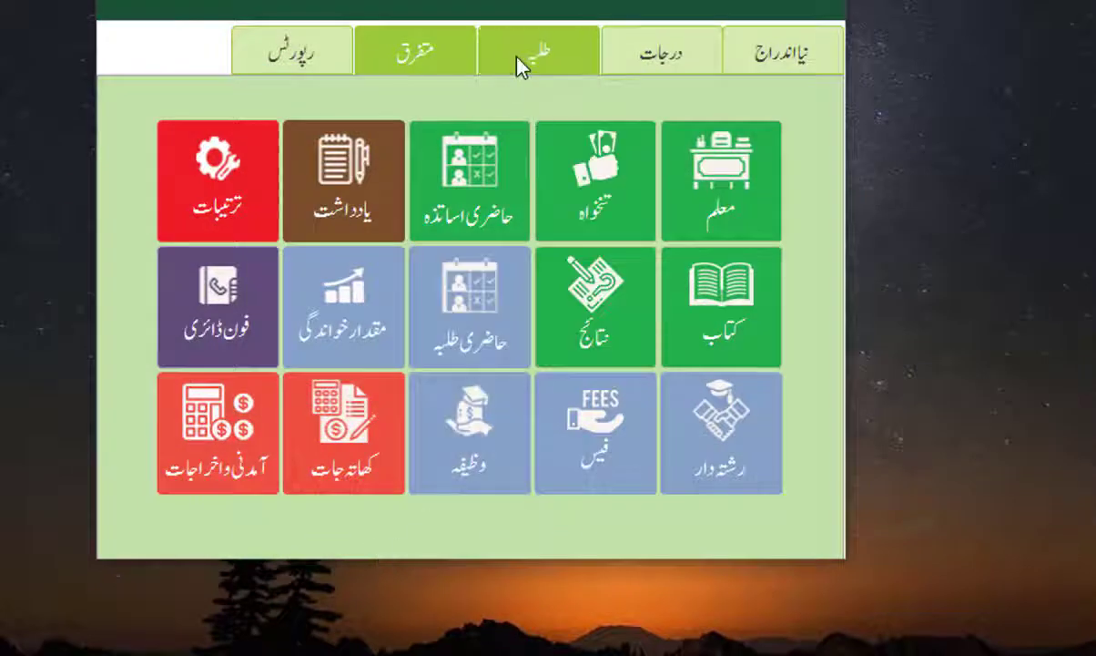
Open the fifth student's record from the طلبہ list, enable editing, generate a registration number and review its parts, then save and close the record
click(520, 66)
double_click(602, 348)
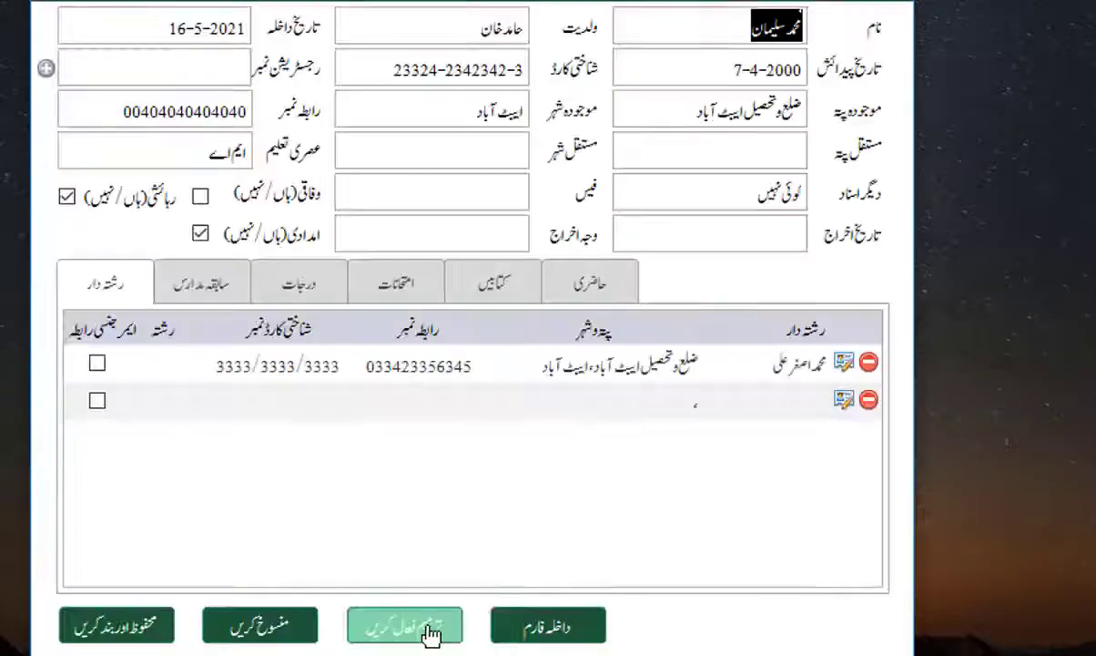
click(431, 635)
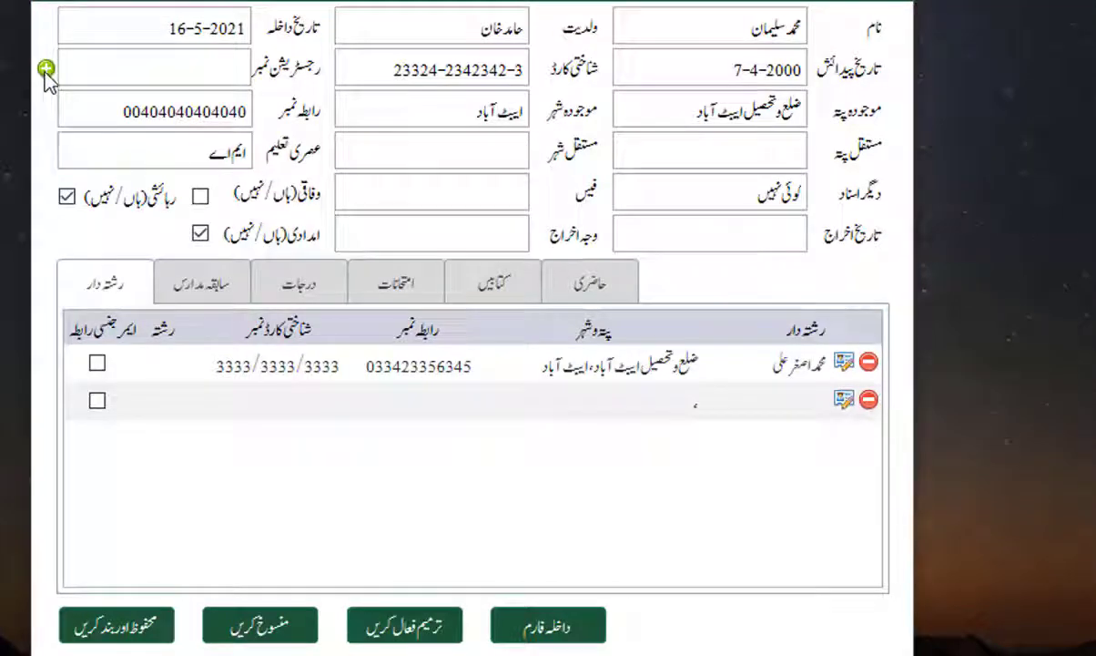
click(45, 69)
mouse_move(151, 73)
mouse_down()
mouse_move(239, 70)
mouse_move(130, 69)
mouse_up()
click(212, 70)
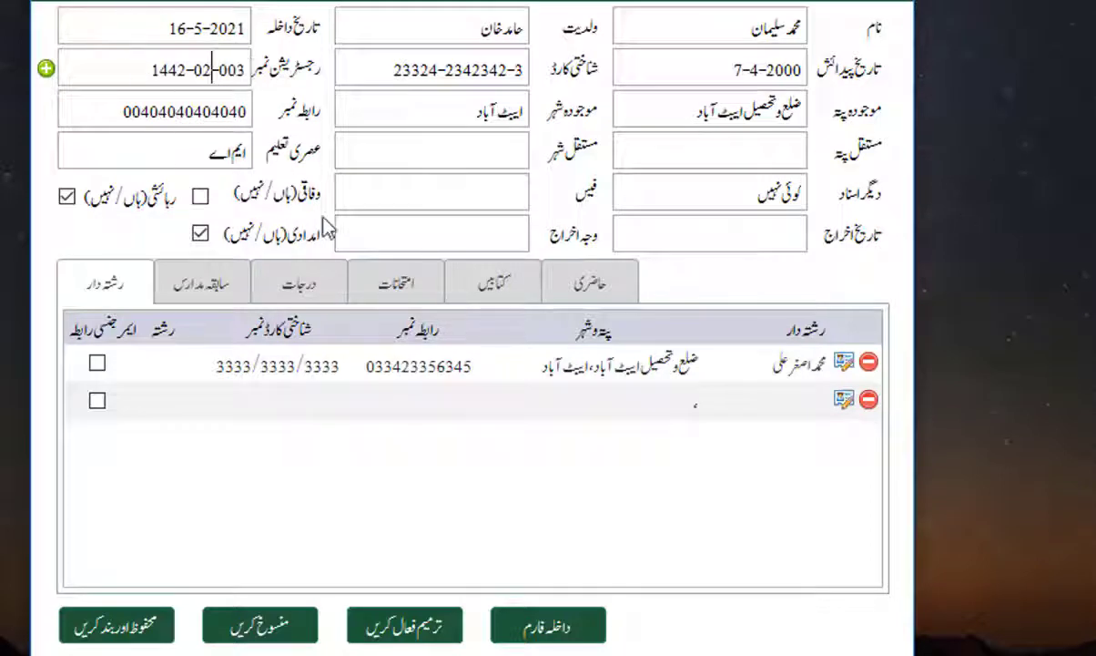
click(137, 628)
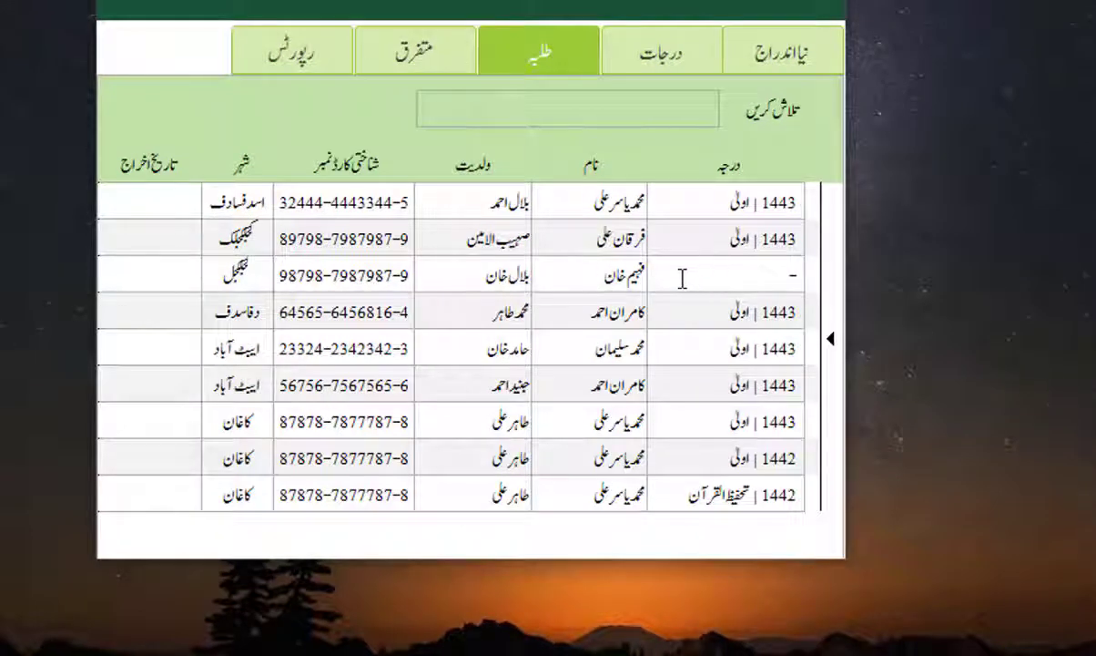
Open the third student's record, which has no class, enable editing and try to generate a registration number
double_click(587, 277)
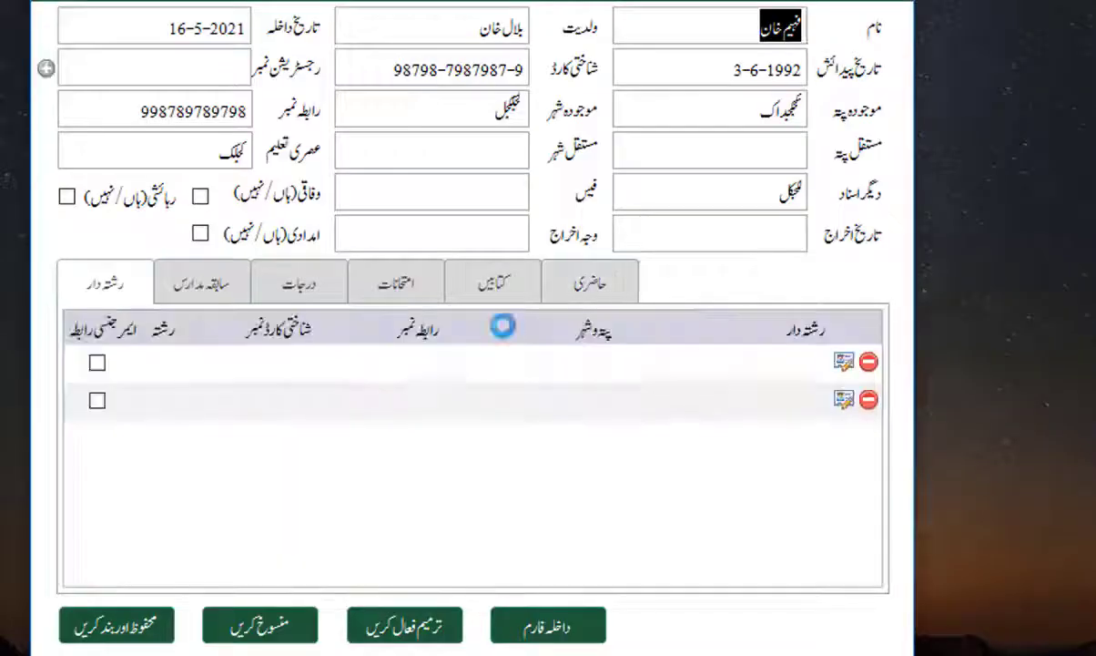
click(408, 640)
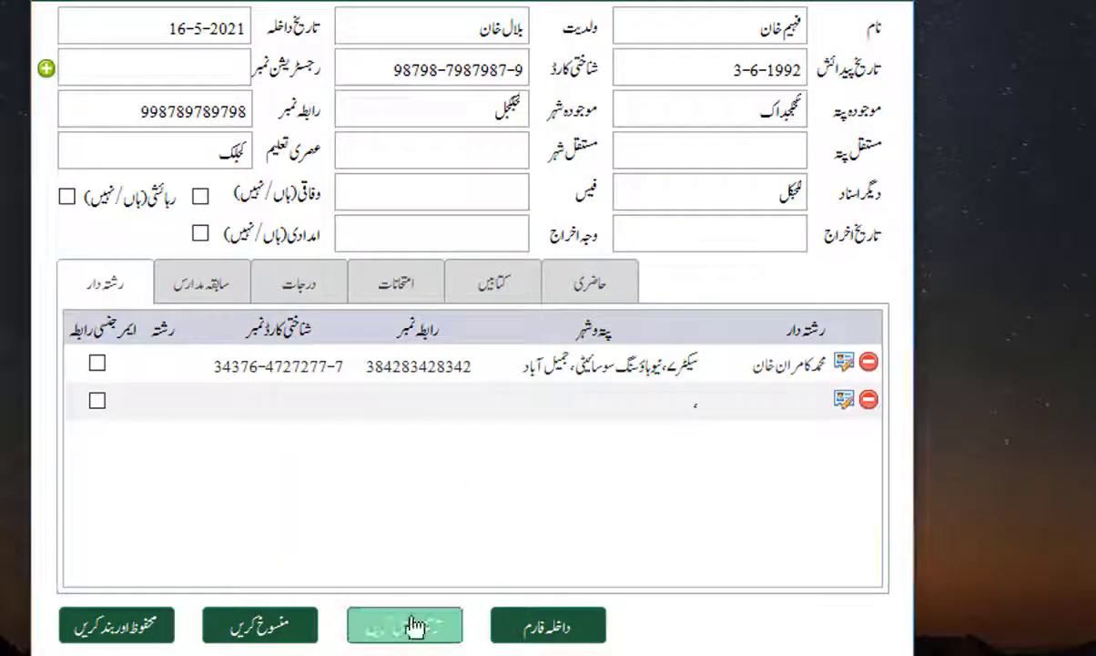
click(46, 70)
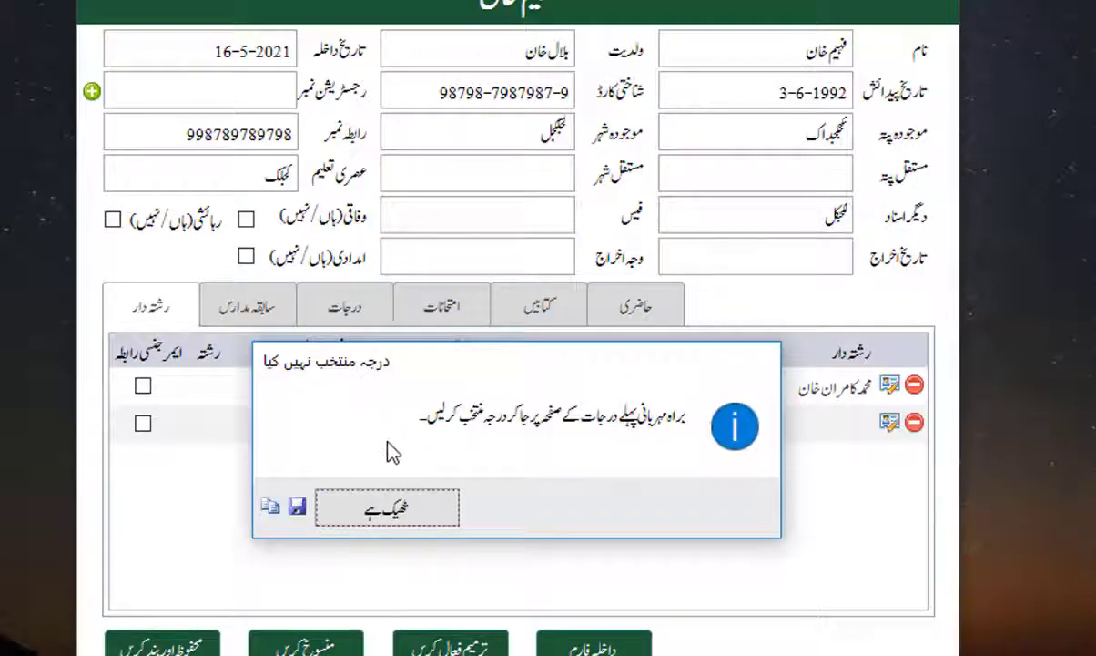
click(378, 515)
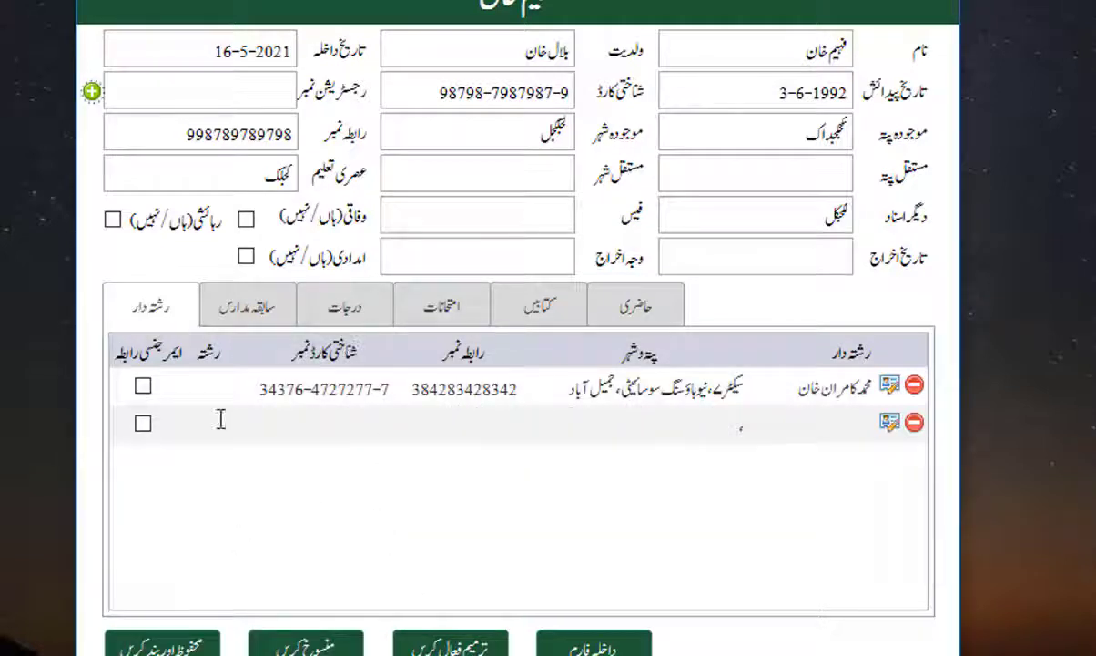
Assign the student to the 1442 class ثانی under درجات and generate the registration number
click(362, 313)
click(771, 389)
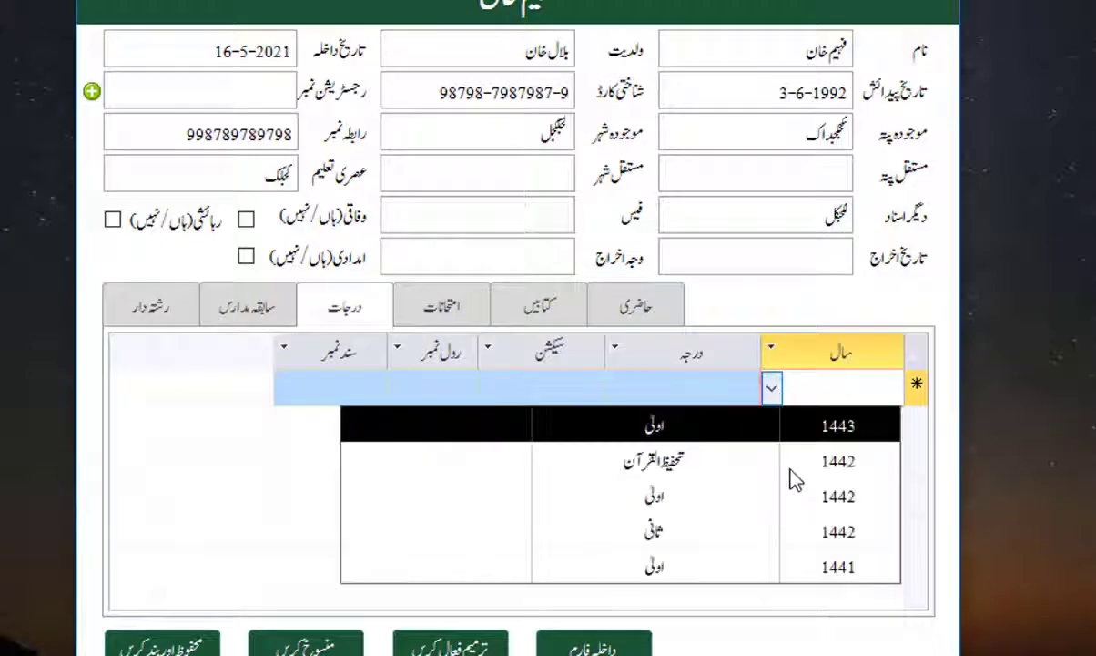
click(661, 530)
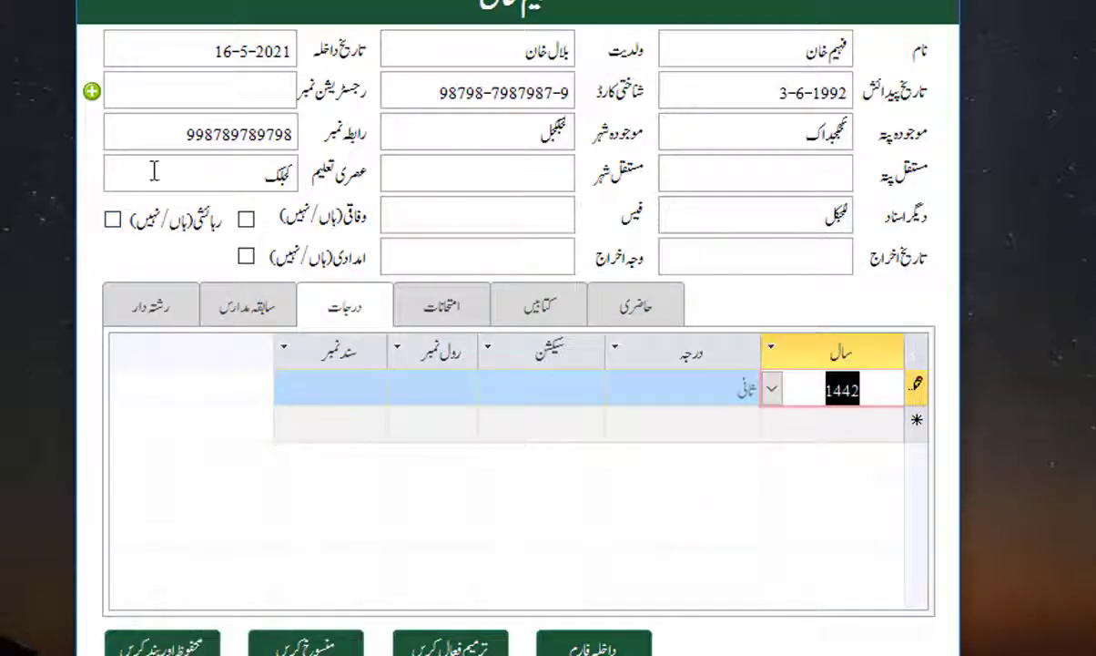
click(92, 92)
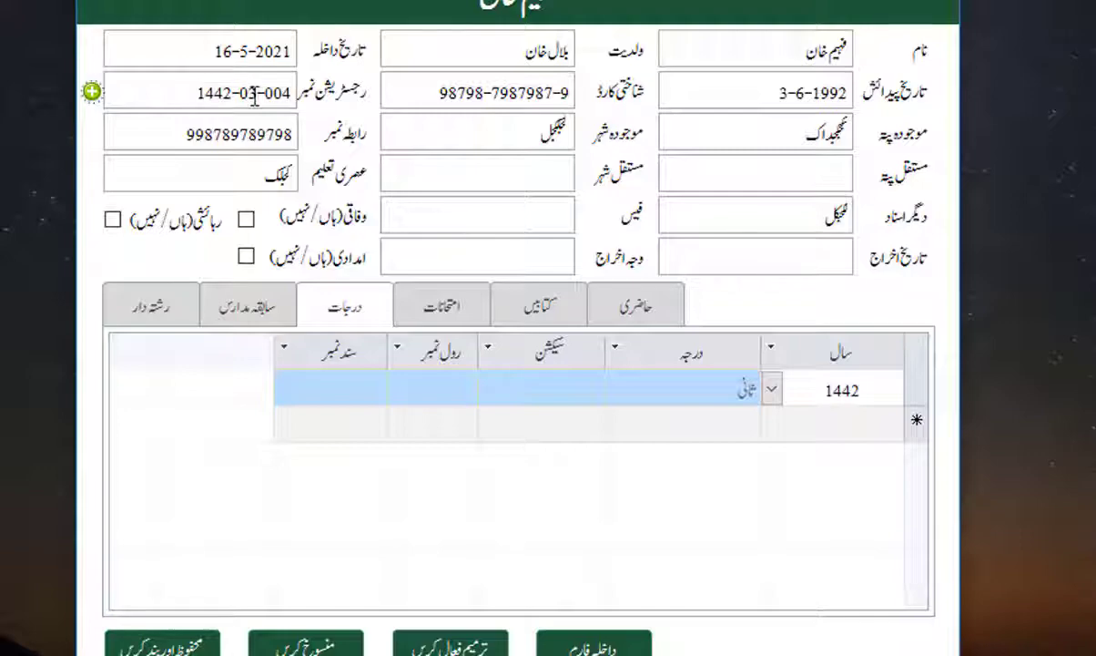
Examine the class code and serial number parts of the generated registration number, then close the student's record
drag(255, 94, 251, 94)
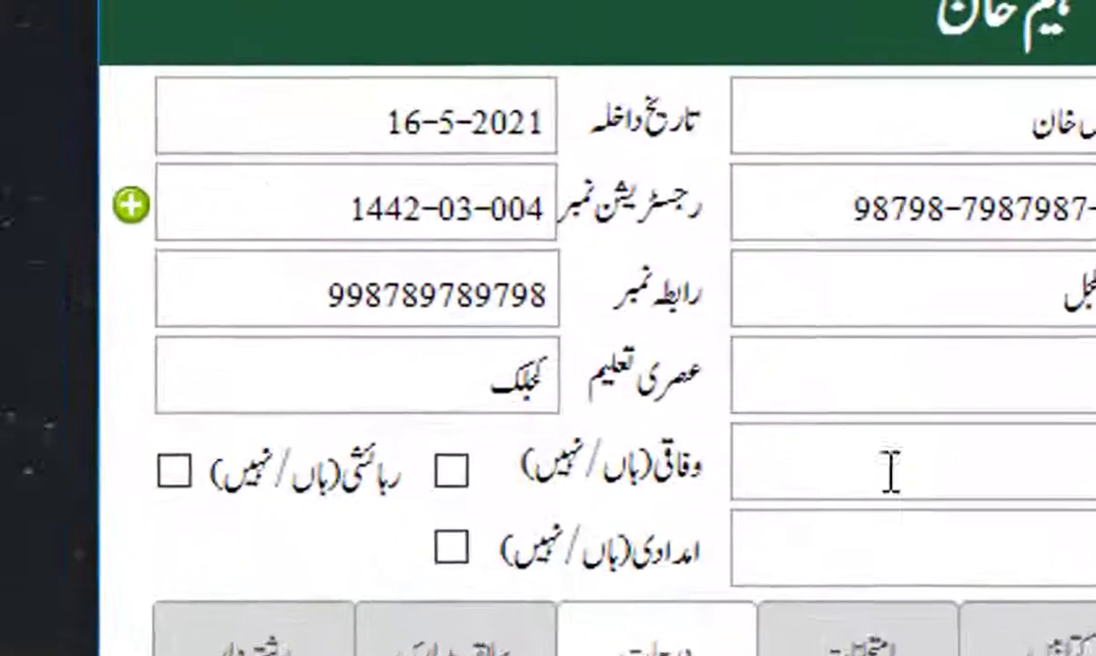
drag(475, 209, 446, 208)
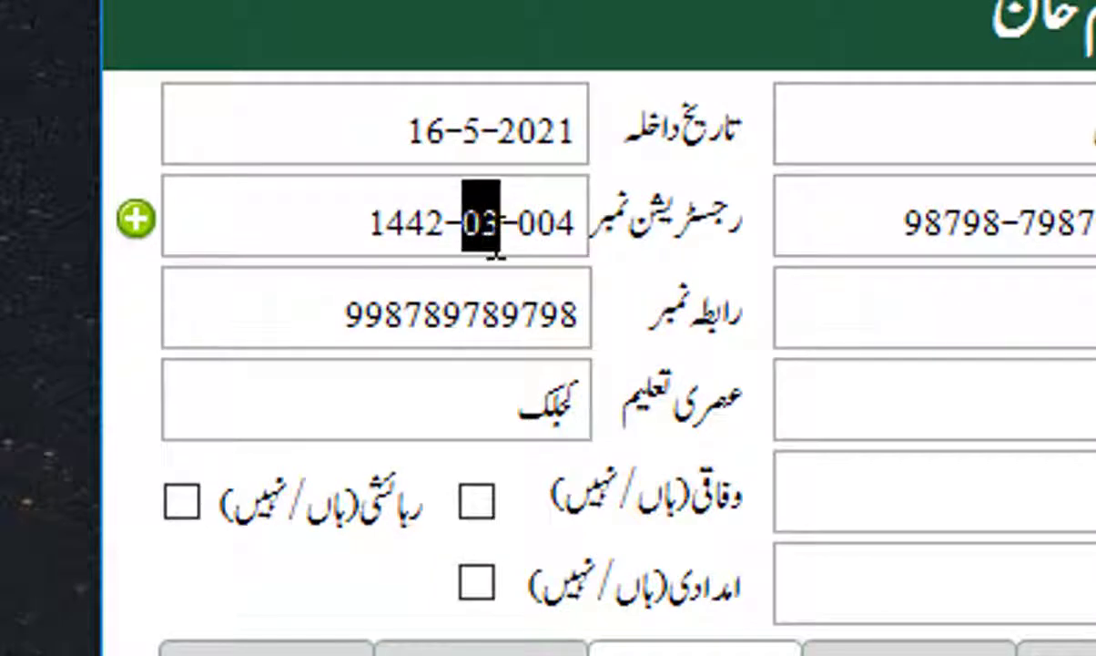
click(528, 219)
drag(526, 218, 583, 225)
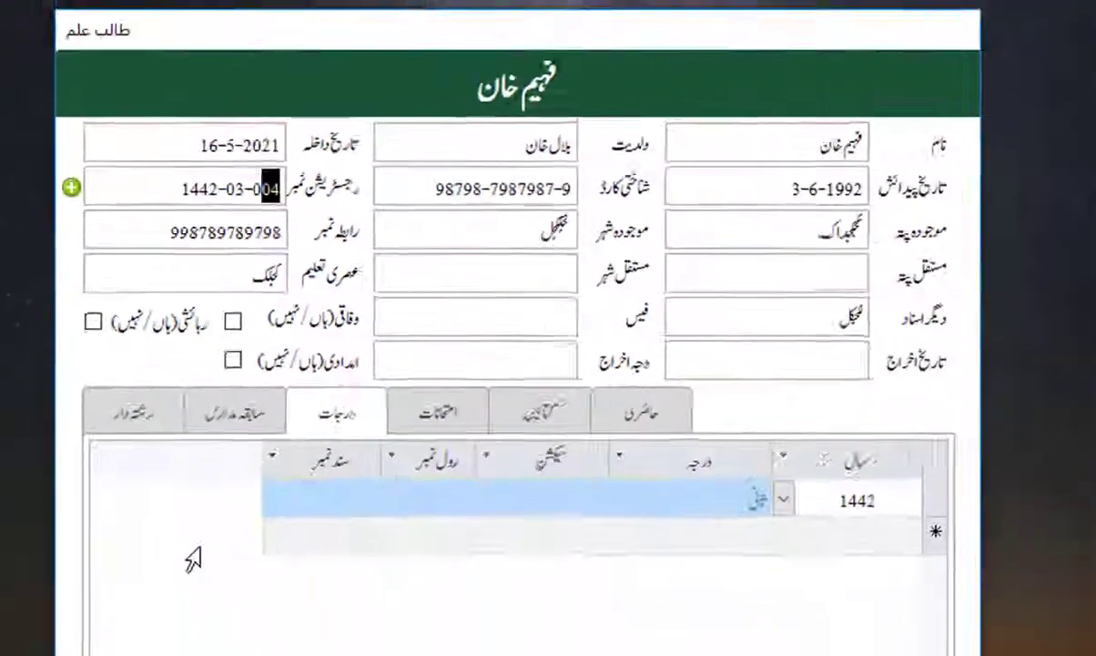
key(Tab)
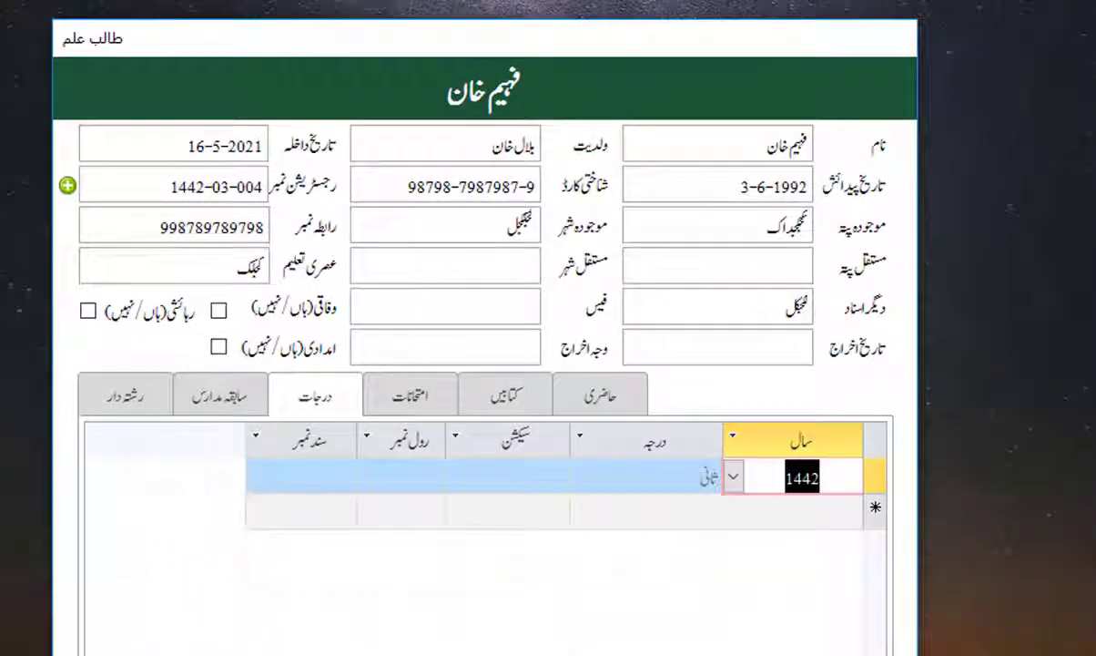
key(ctrl+F4)
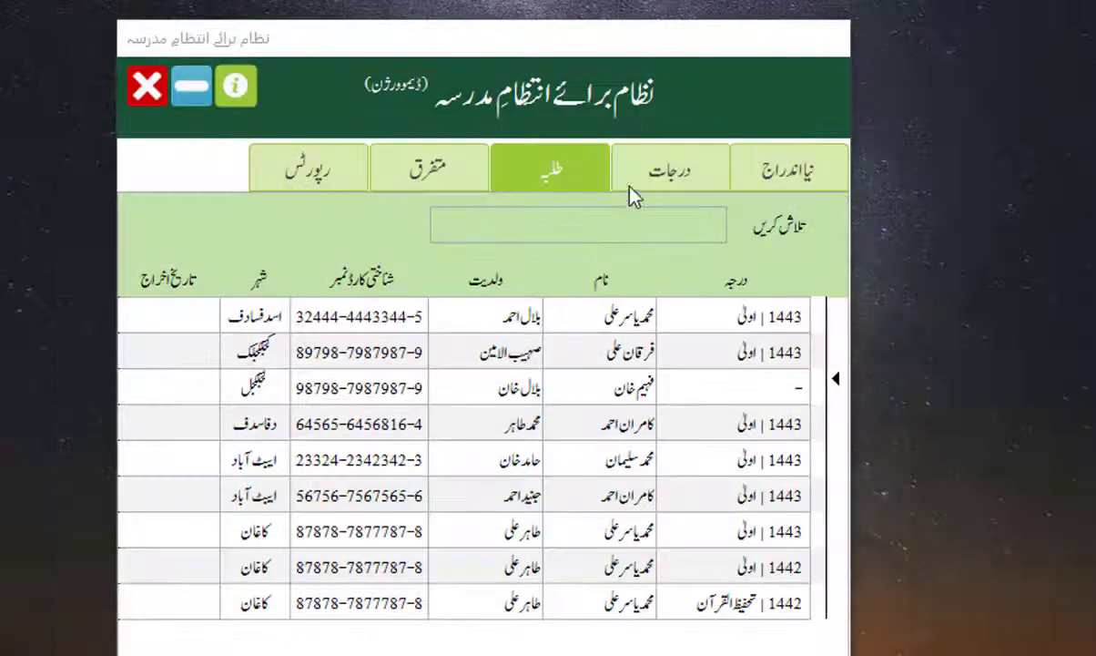